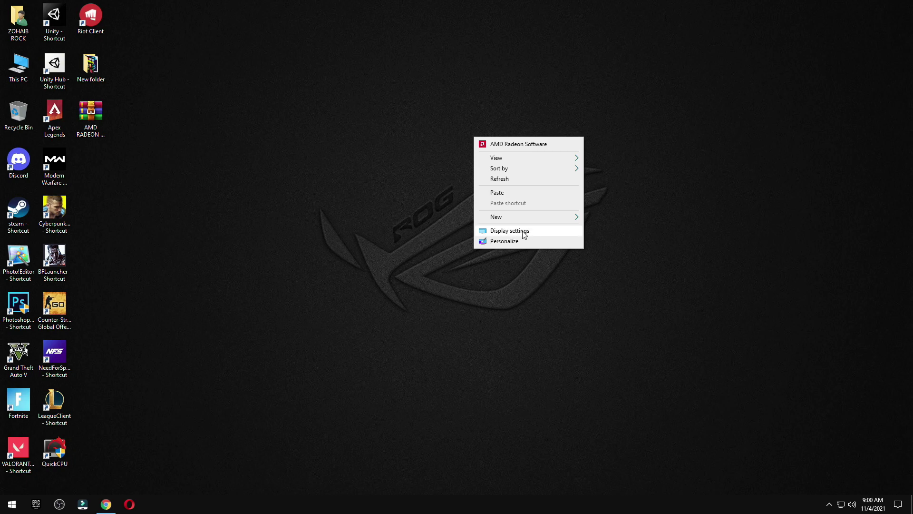
# Open the display adapter properties for Display 1 to identify the graphics card model, and close the Settings window behind them
pyautogui.click(511, 230)
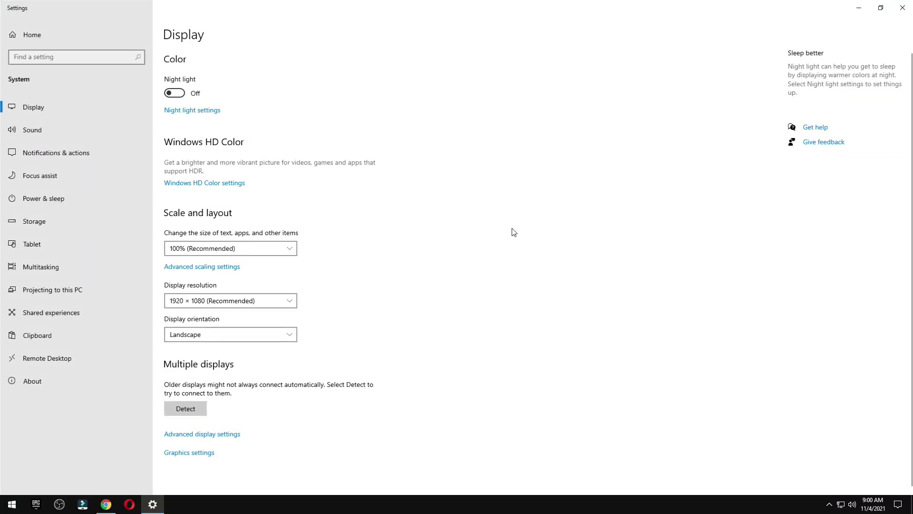
pyautogui.click(189, 434)
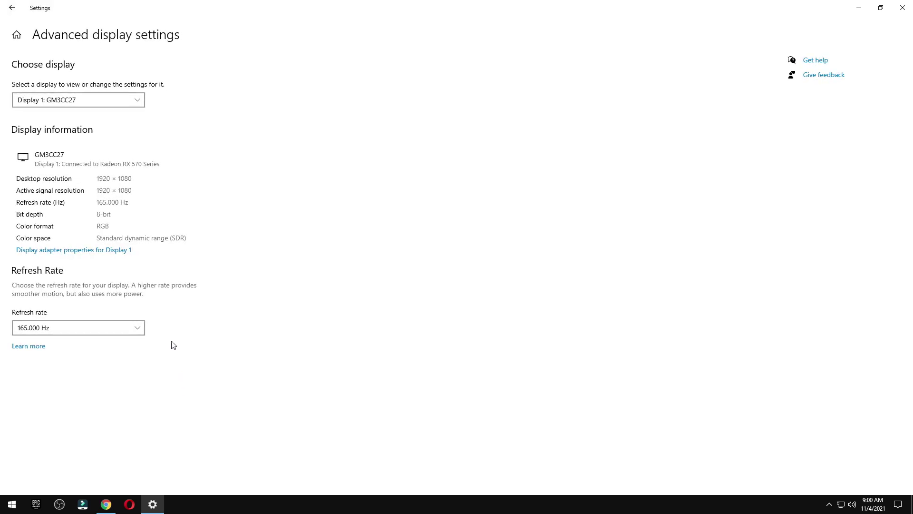
pyautogui.click(86, 249)
pyautogui.click(911, 3)
pyautogui.moveTo(246, 119); pyautogui.dragTo(483, 124)
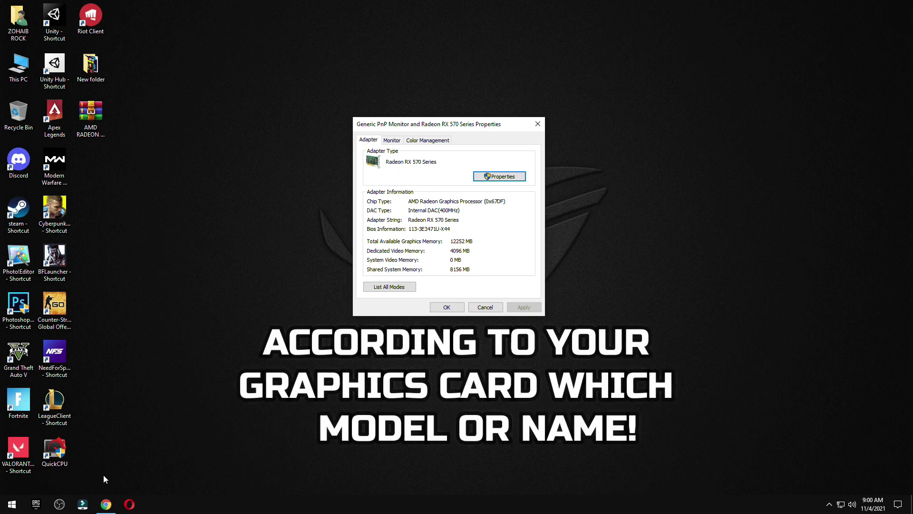
# Switch to Chrome and select Graphics, Radeon 500 Series, Radeon RX 500 Series, Radeon RX 570 in AMD's product list
pyautogui.click(106, 504)
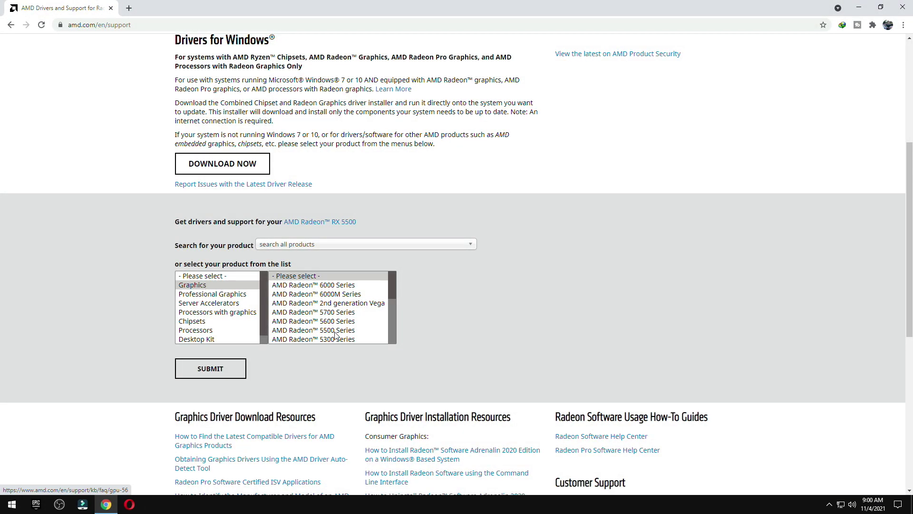
pyautogui.scroll(-3, 392, 310)
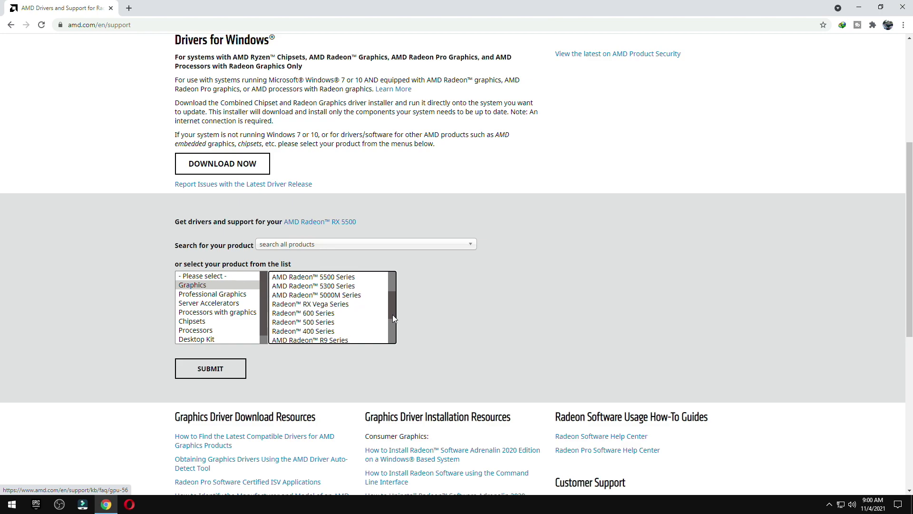
pyautogui.click(324, 321)
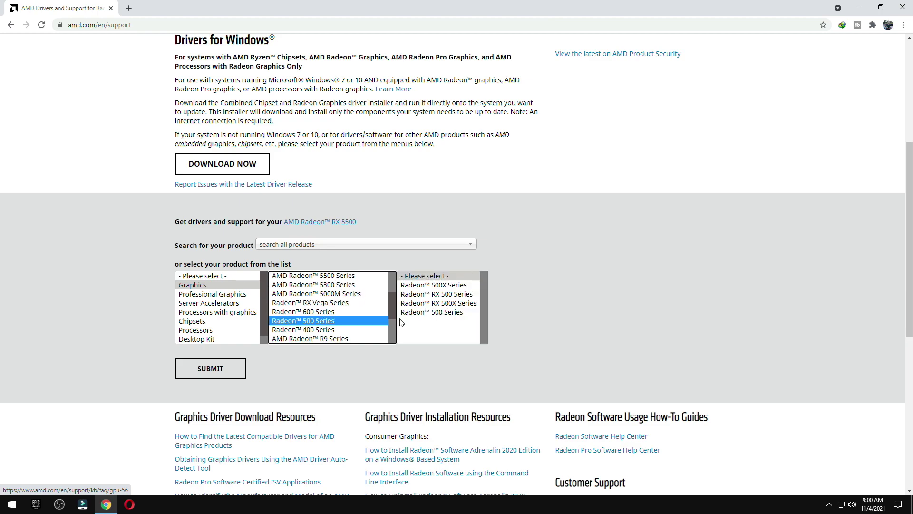
pyautogui.click(434, 295)
pyautogui.click(519, 304)
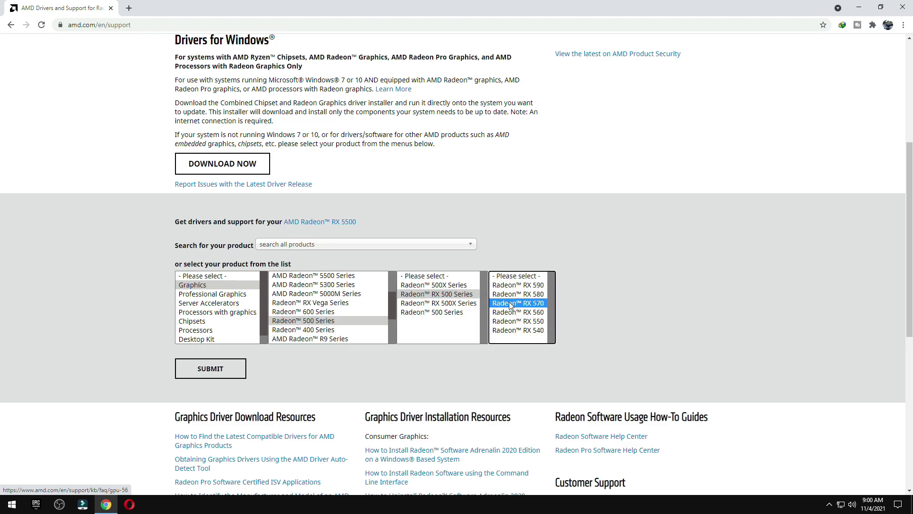
# Shrink the browser window to compare the selected Radeon RX 570 with the adapter properties dialog beside it
pyautogui.click(881, 7)
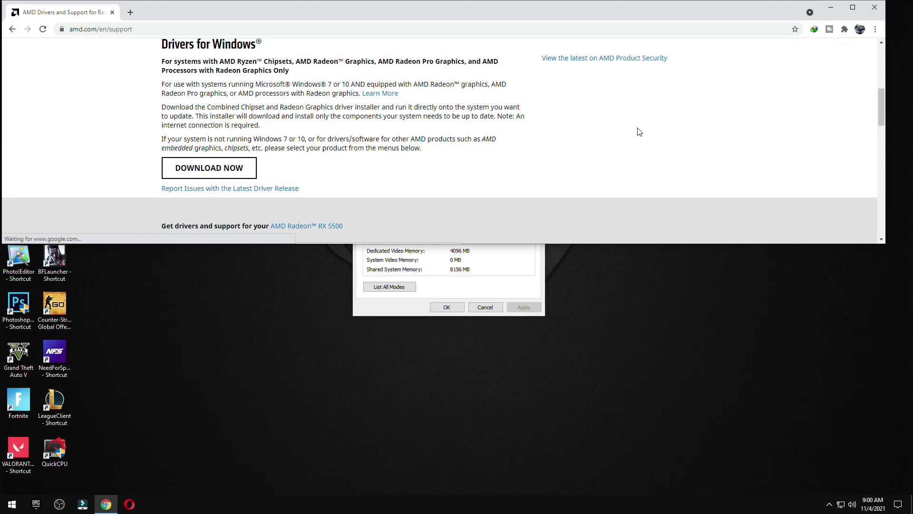
pyautogui.click(494, 275)
pyautogui.moveTo(314, 246); pyautogui.dragTo(326, 380)
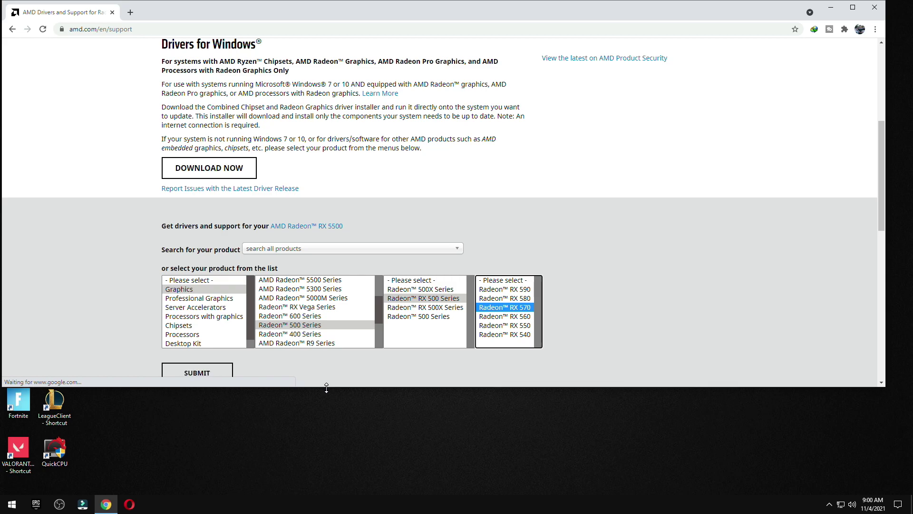
pyautogui.moveTo(888, 83); pyautogui.dragTo(726, 132)
pyautogui.moveTo(462, 150); pyautogui.dragTo(457, 245)
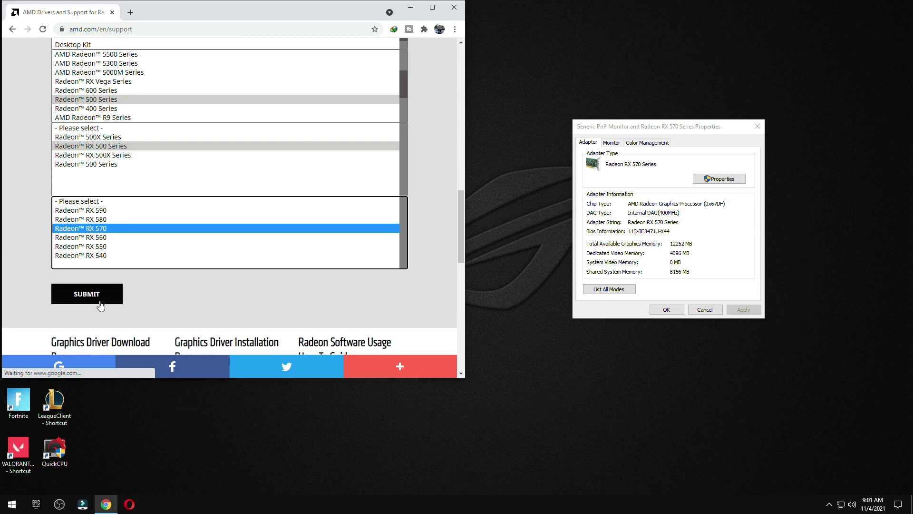
# Close the adapter properties, maximize the browser, and submit the Radeon RX 570 product selection
pyautogui.click(758, 126)
pyautogui.click(432, 7)
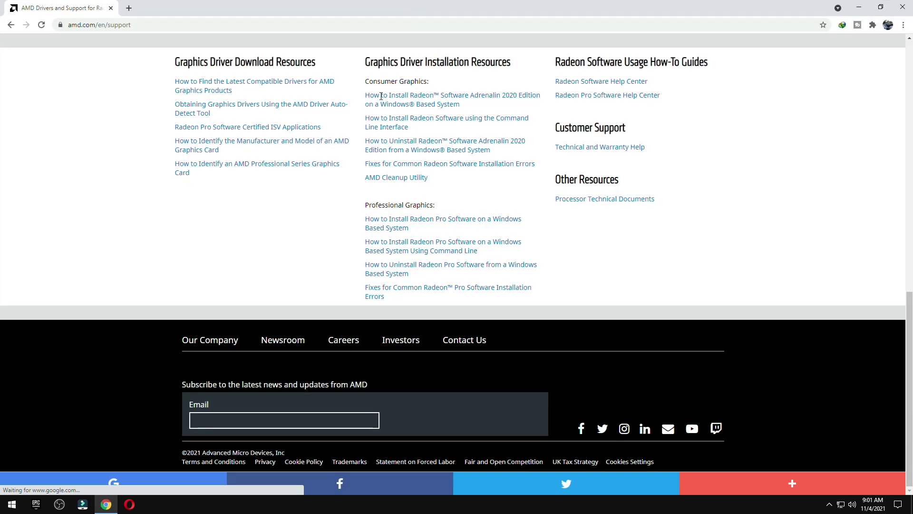
pyautogui.scroll(4, 382, 275)
pyautogui.click(238, 206)
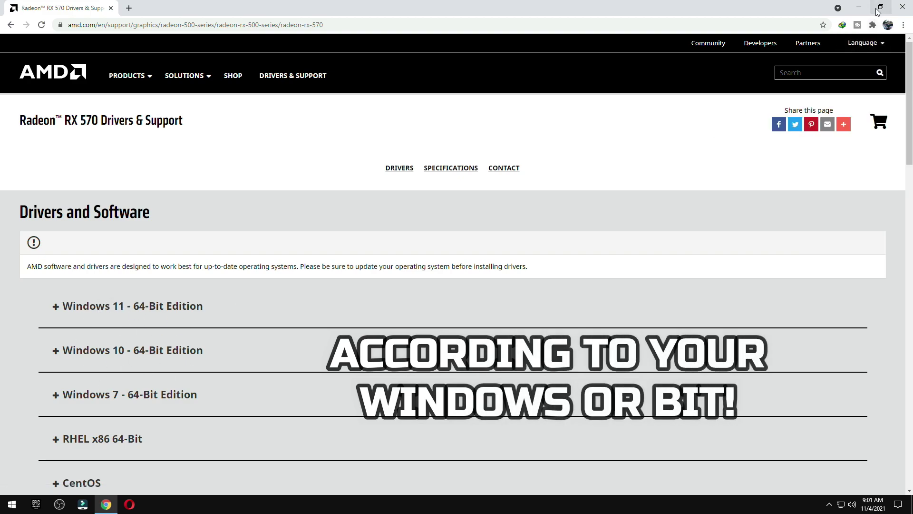
# Check the Windows edition and system type in the properties of This PC, and return to the maximized driver page
pyautogui.doubleClick(530, 7)
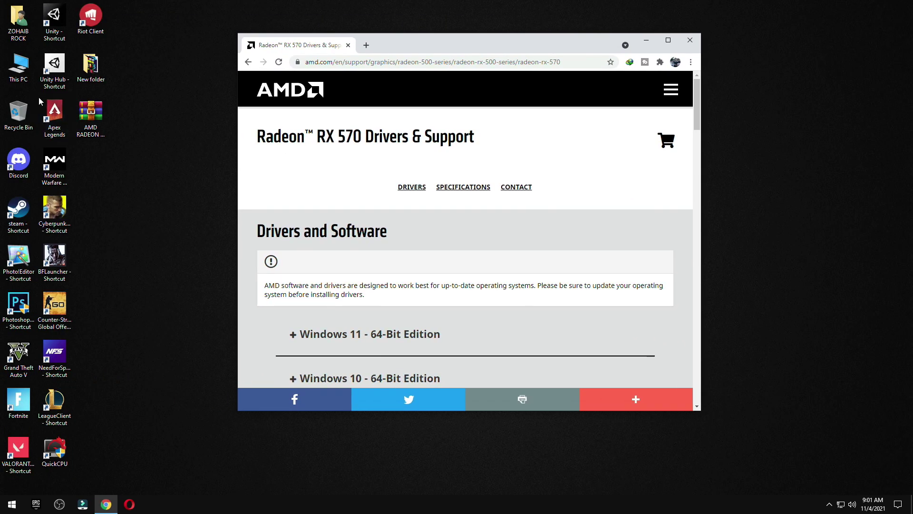
pyautogui.rightClick(11, 65)
pyautogui.click(84, 175)
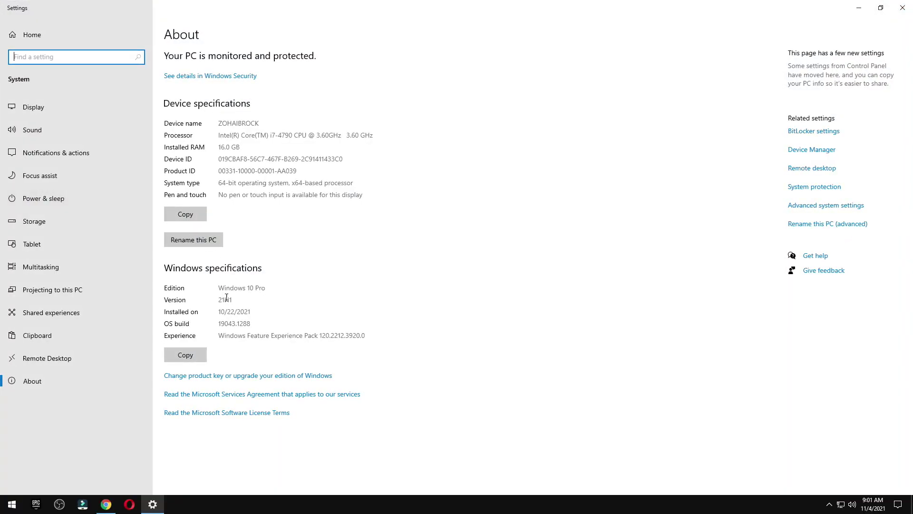
pyautogui.moveTo(221, 290); pyautogui.dragTo(256, 290)
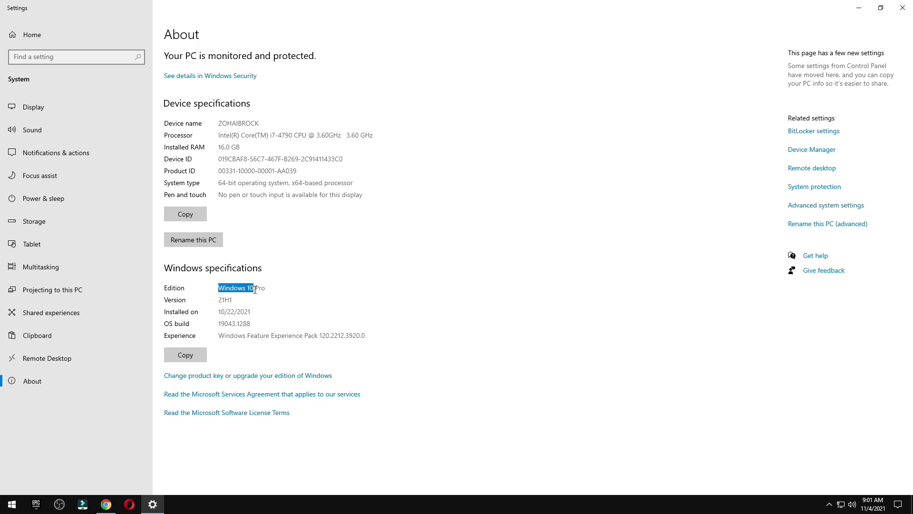
pyautogui.moveTo(221, 184); pyautogui.dragTo(237, 185)
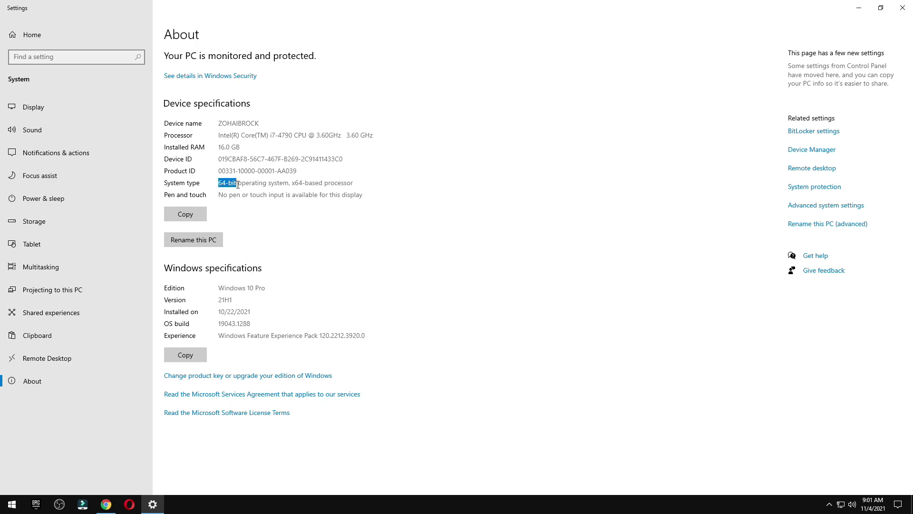
pyautogui.click(903, 7)
pyautogui.click(674, 40)
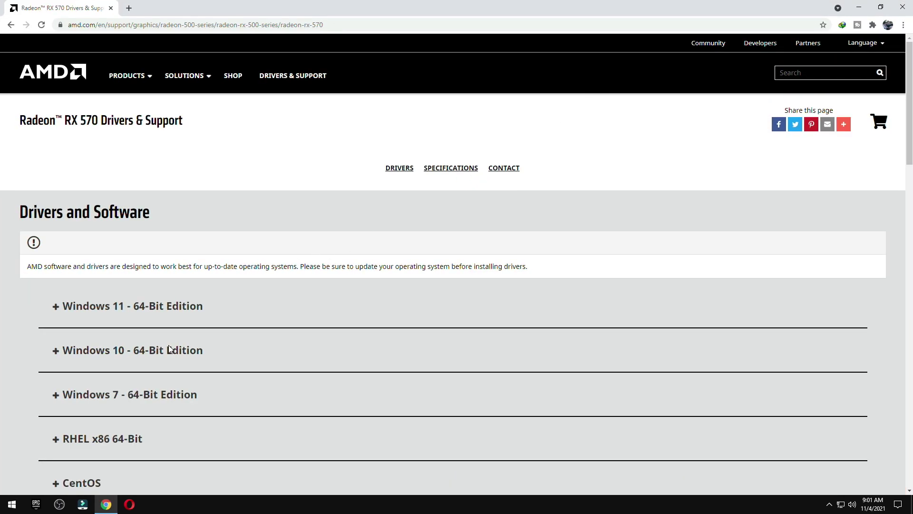
# Expand the Windows 10 - 64-Bit Edition drivers, examine the newest Radeon Software revision number, and close the browser
pyautogui.click(143, 352)
pyautogui.scroll(-1, 151, 349)
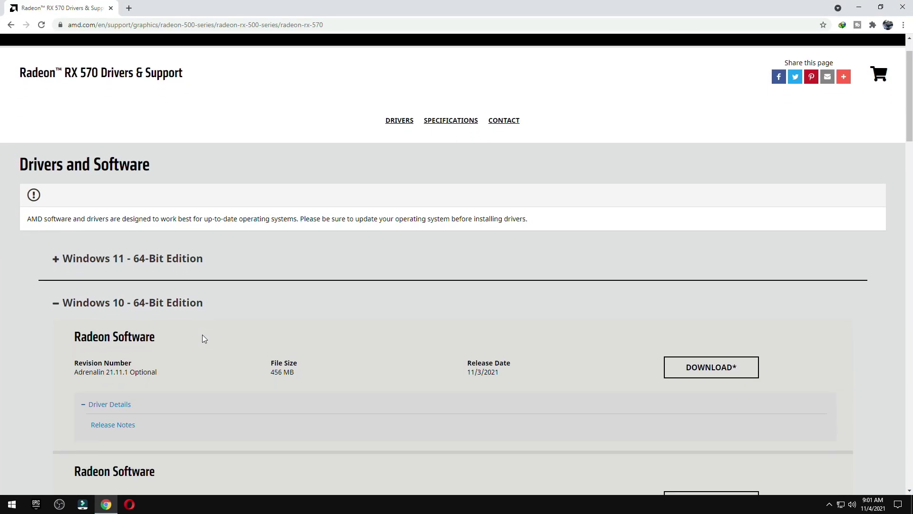
pyautogui.moveTo(106, 374); pyautogui.dragTo(132, 372)
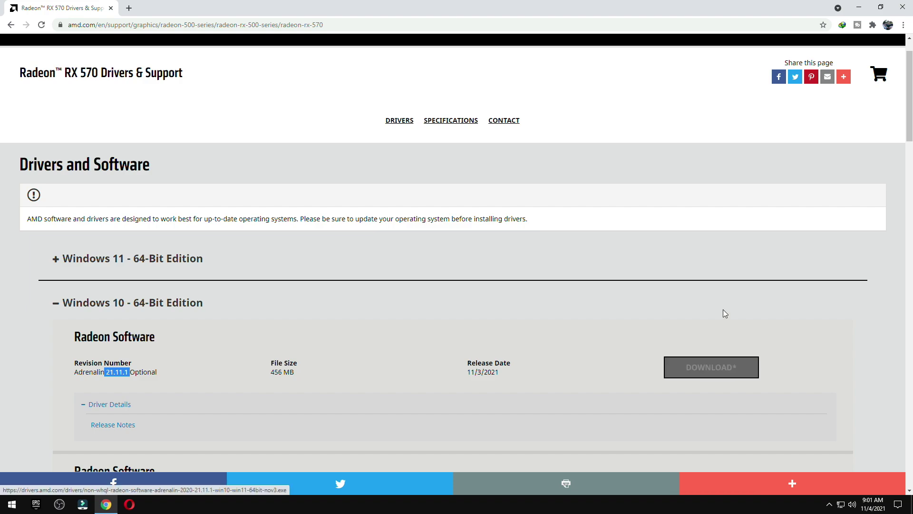
pyautogui.click(902, 6)
# Open AMD Radeon Software from the desktop and set its preferred software version to Recommended + Optional
pyautogui.rightClick(421, 114)
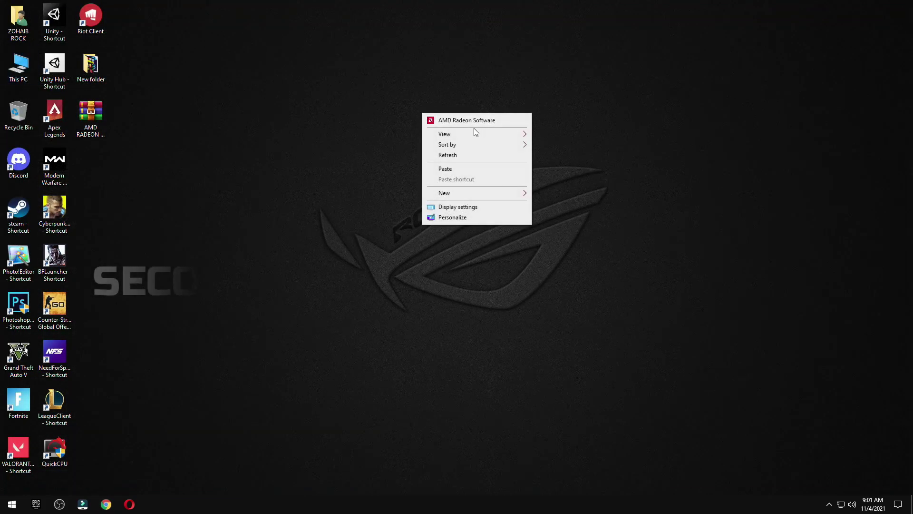
pyautogui.click(474, 121)
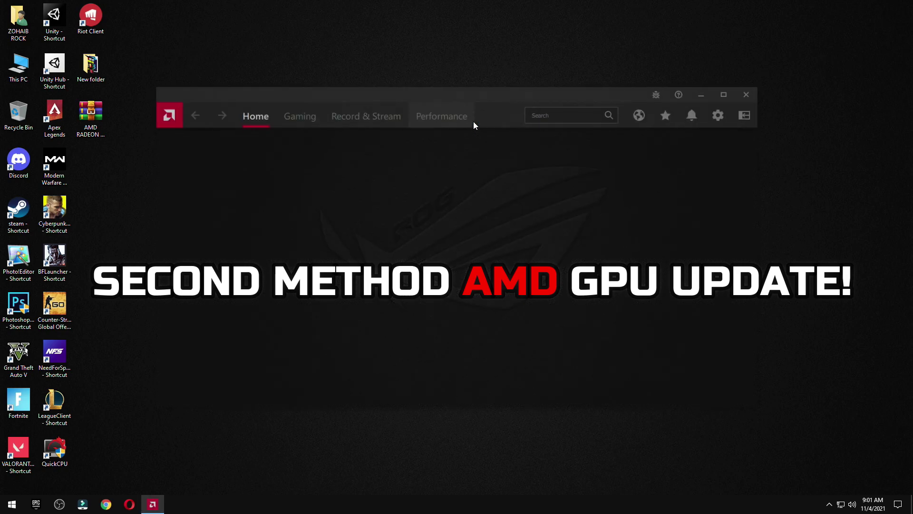
pyautogui.click(720, 122)
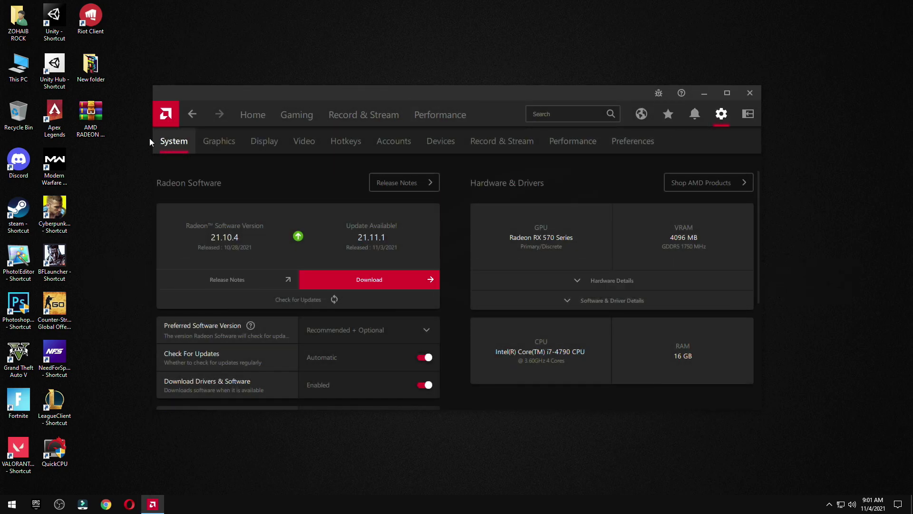
pyautogui.click(370, 332)
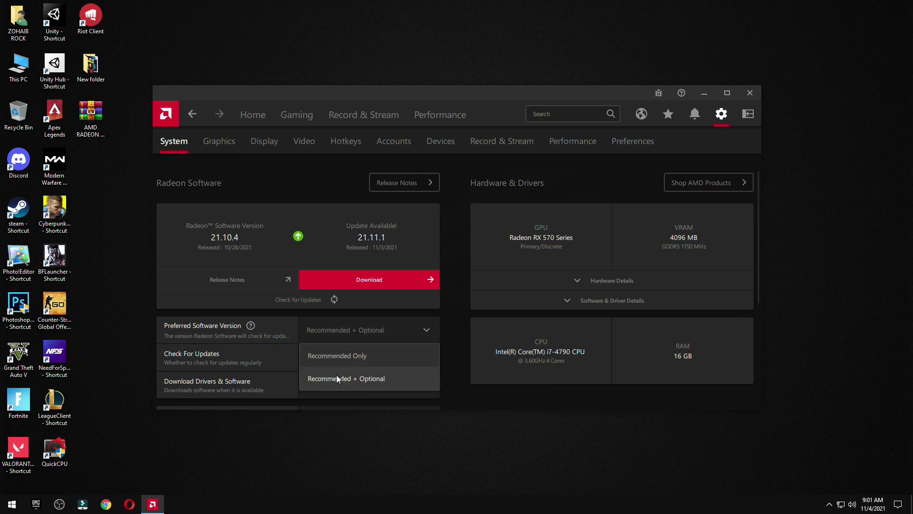
pyautogui.click(360, 378)
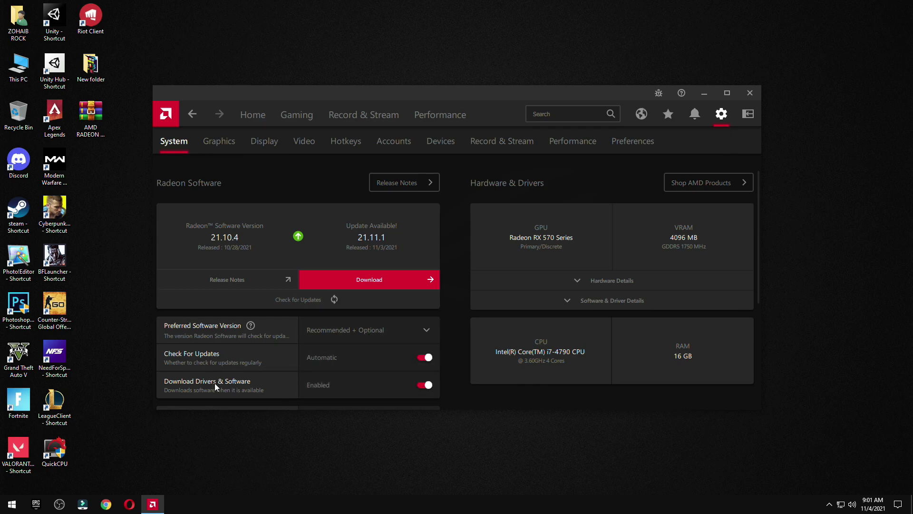
# Download the 21.11.1 driver update from the Radeon Software home page and launch its installer
pyautogui.click(254, 125)
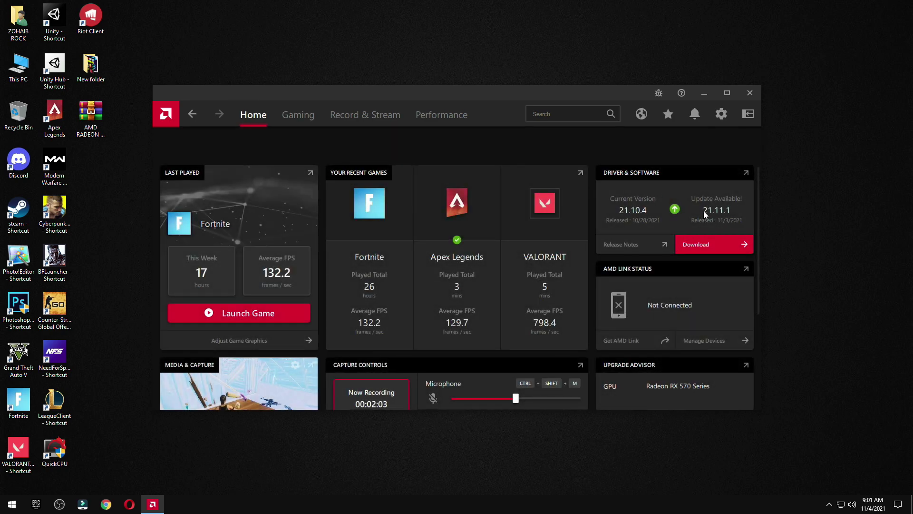
pyautogui.click(706, 250)
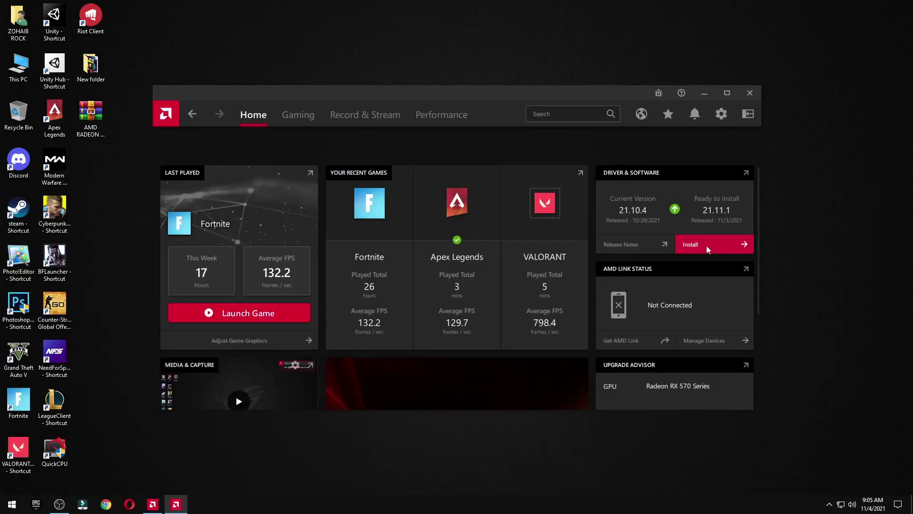
pyautogui.click(707, 247)
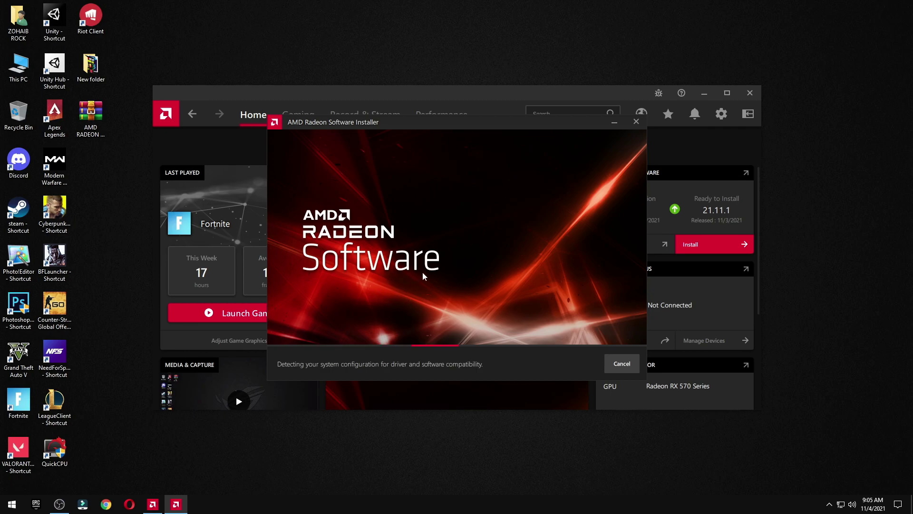
# Show the installer's additional options, run the Full Install of version 21.11.1, and finish with Launch AMD Radeon Software enabled
pyautogui.click(306, 207)
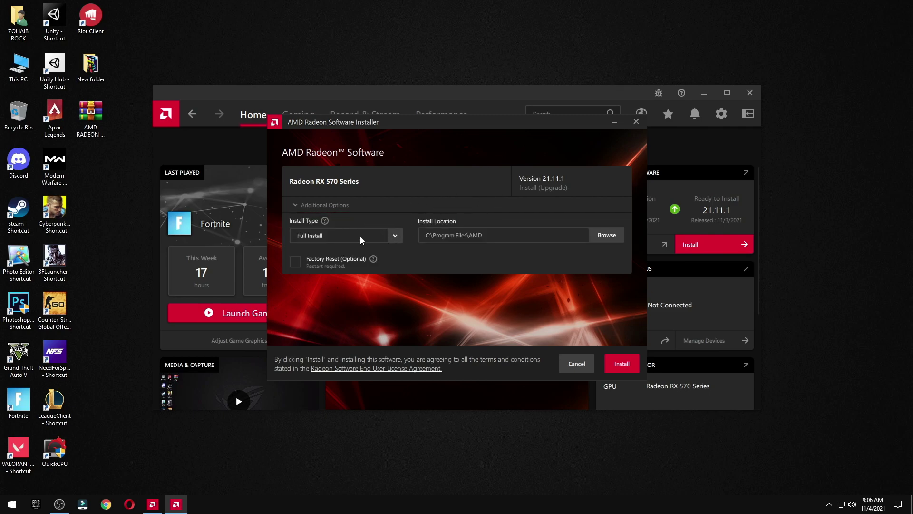
pyautogui.click(626, 365)
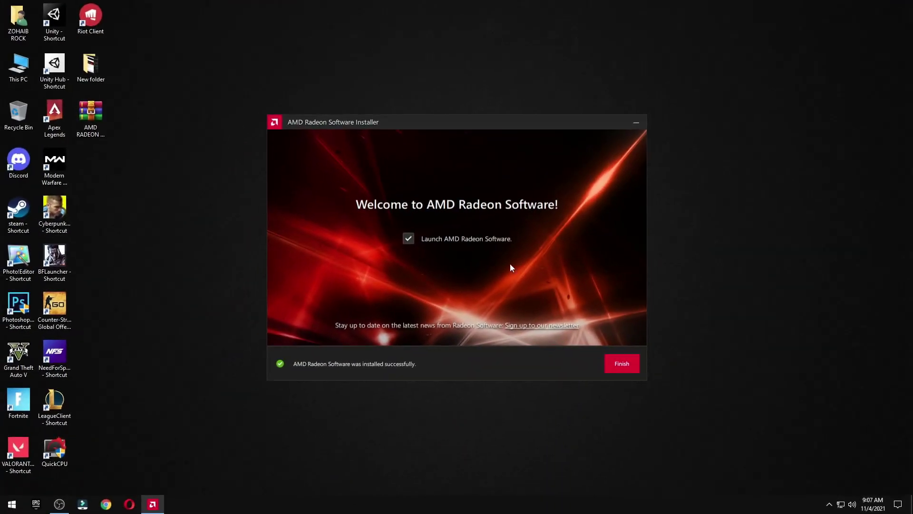
pyautogui.click(619, 363)
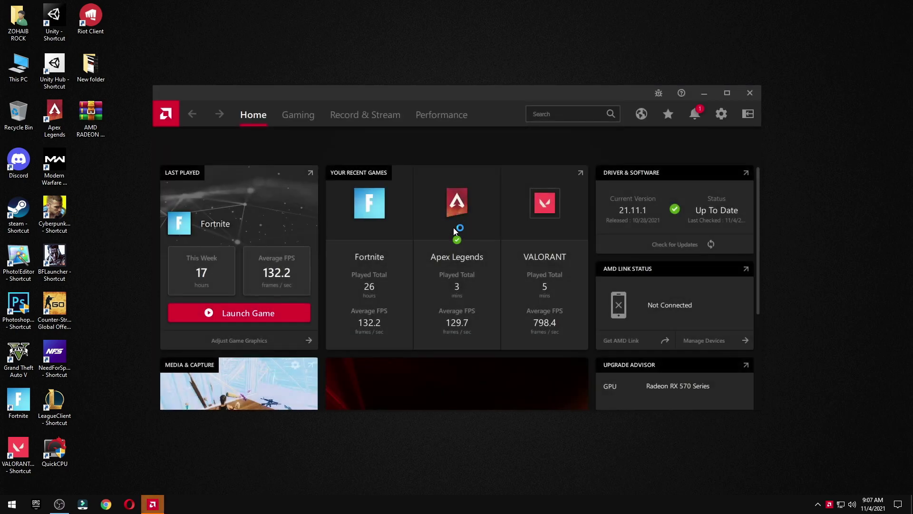
# Reselect Recommended + Optional as the preferred software version in the system settings and return to the home overview
pyautogui.click(722, 113)
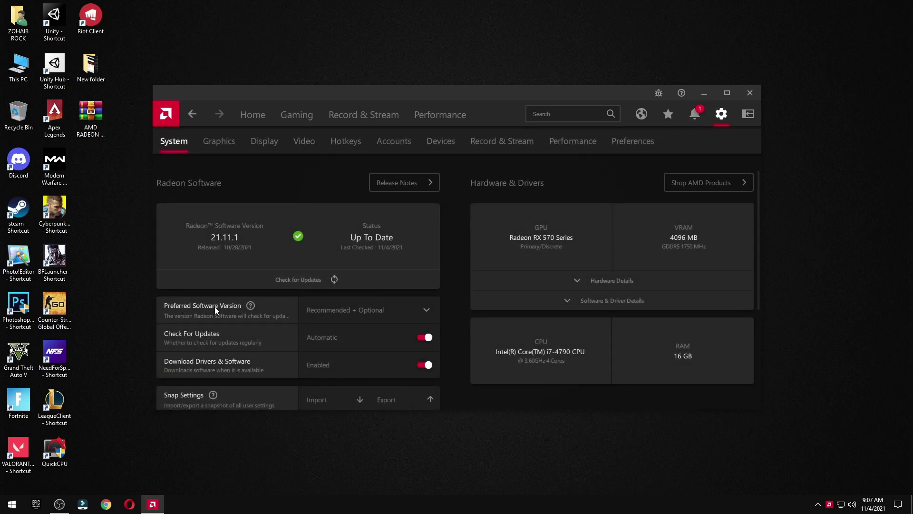
pyautogui.click(351, 308)
pyautogui.click(365, 359)
pyautogui.click(261, 123)
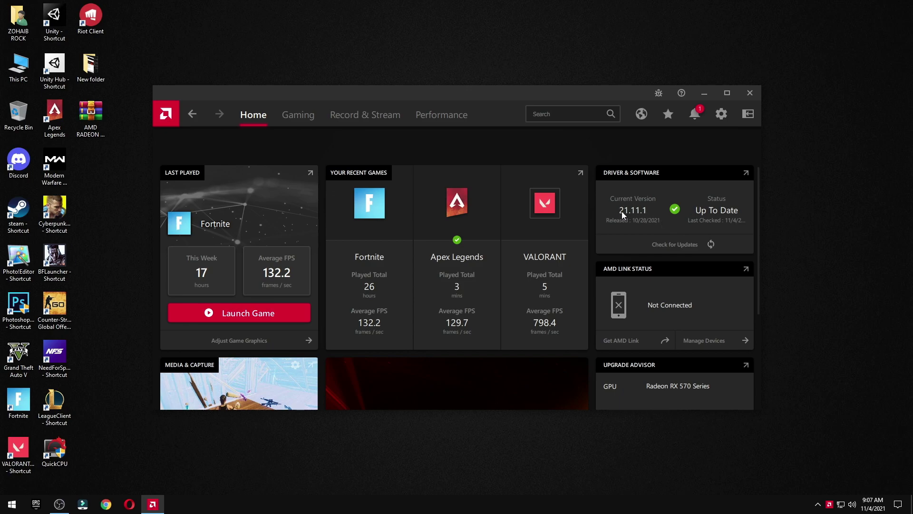
# Clear the Radeon Software notifications and close the application
pyautogui.click(695, 113)
pyautogui.click(730, 150)
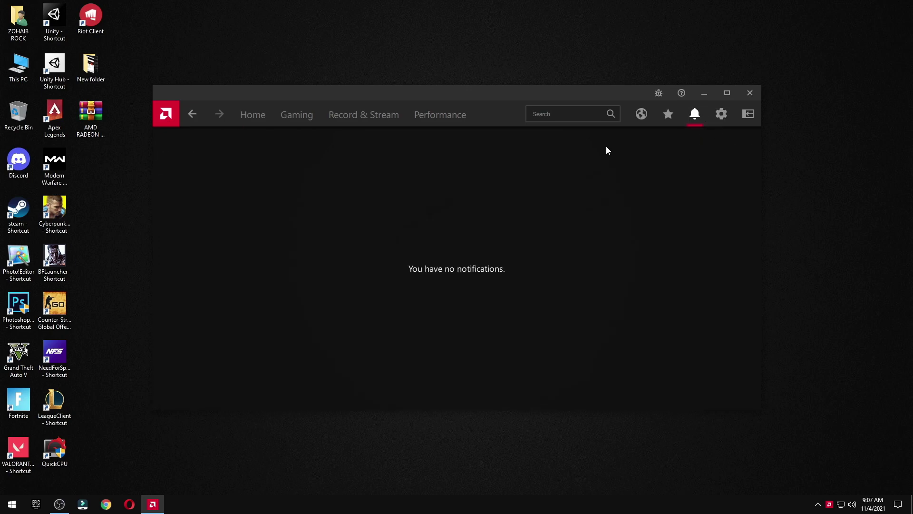
pyautogui.click(246, 121)
pyautogui.click(750, 93)
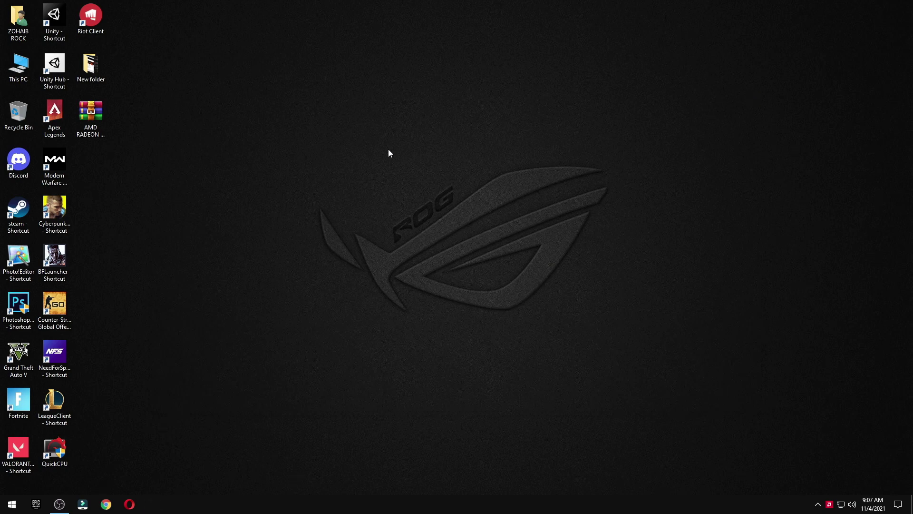
# Extract the AMD RADEON SOFTWARE BEST PACK archive onto the desktop and open the extracted folder
pyautogui.moveTo(104, 120); pyautogui.dragTo(442, 195)
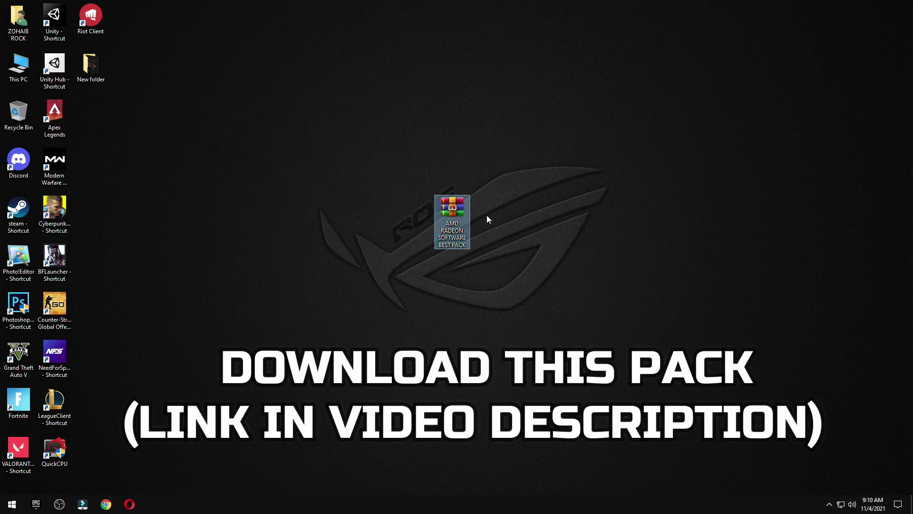
pyautogui.rightClick(455, 207)
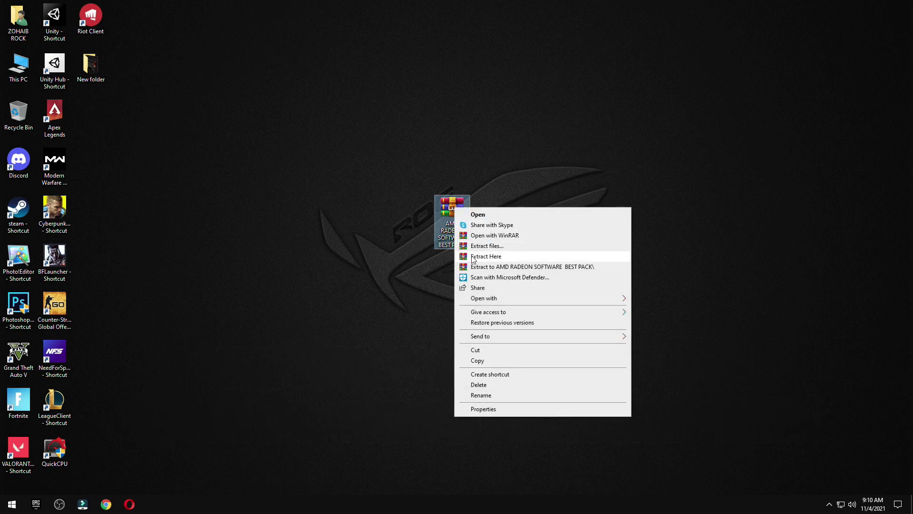
pyautogui.click(491, 256)
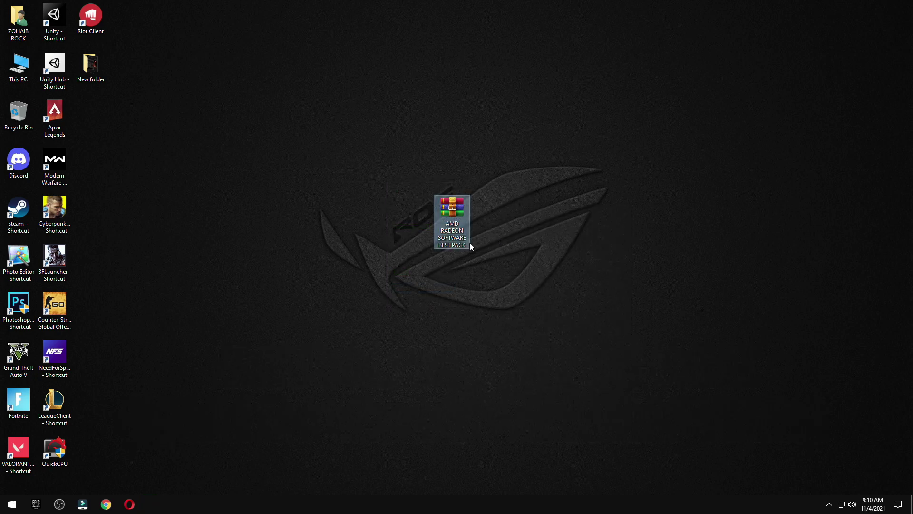
pyautogui.moveTo(91, 112); pyautogui.dragTo(21, 115)
pyautogui.click(452, 212)
pyautogui.doubleClick(414, 210)
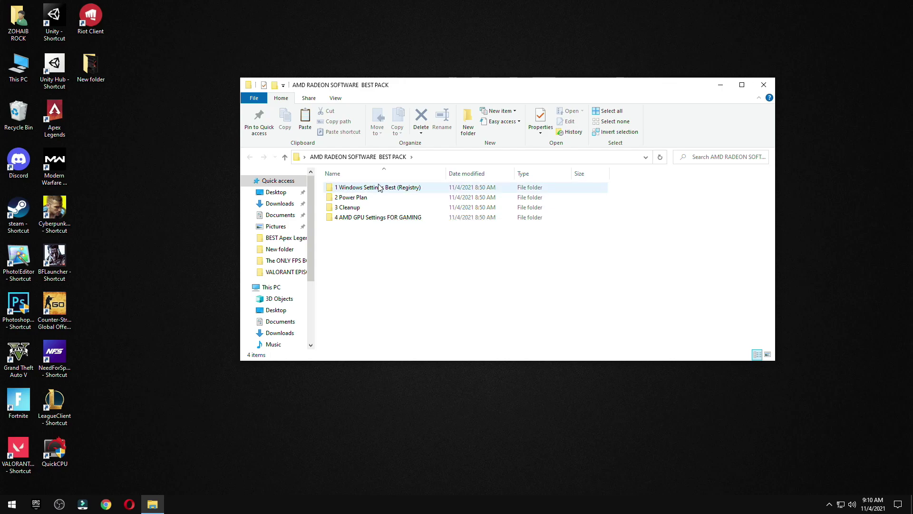
# Merge the CPU Optimization (Registry) file from the 1 Windows Settings Best (Registry) folder into the registry
pyautogui.doubleClick(378, 187)
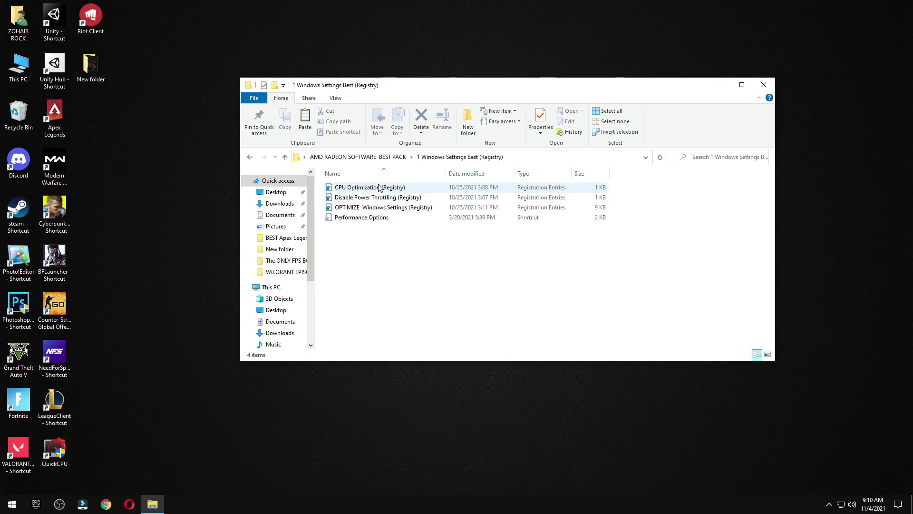
pyautogui.doubleClick(366, 187)
pyautogui.click(419, 312)
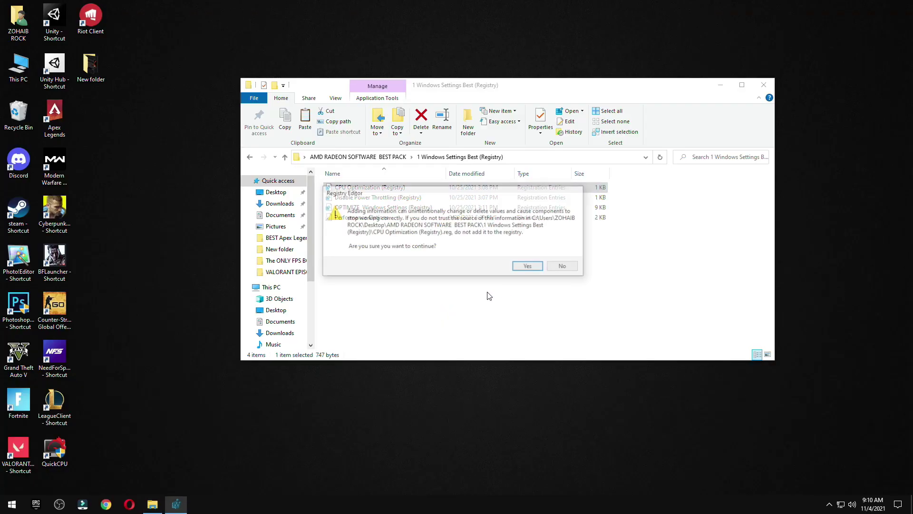
pyautogui.click(527, 265)
pyautogui.click(565, 258)
# Merge the Disable Power Throttling (Registry) file into the registry
pyautogui.click(371, 198)
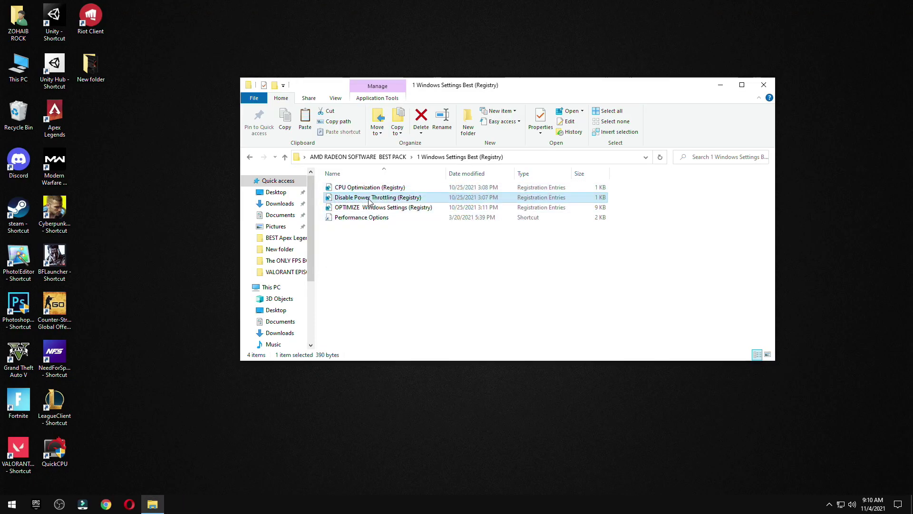
pyautogui.doubleClick(370, 198)
pyautogui.click(419, 312)
pyautogui.click(529, 265)
pyautogui.click(564, 256)
# Merge the OPTIMIZE Windows Settings (Registry) file into the registry
pyautogui.doubleClick(371, 207)
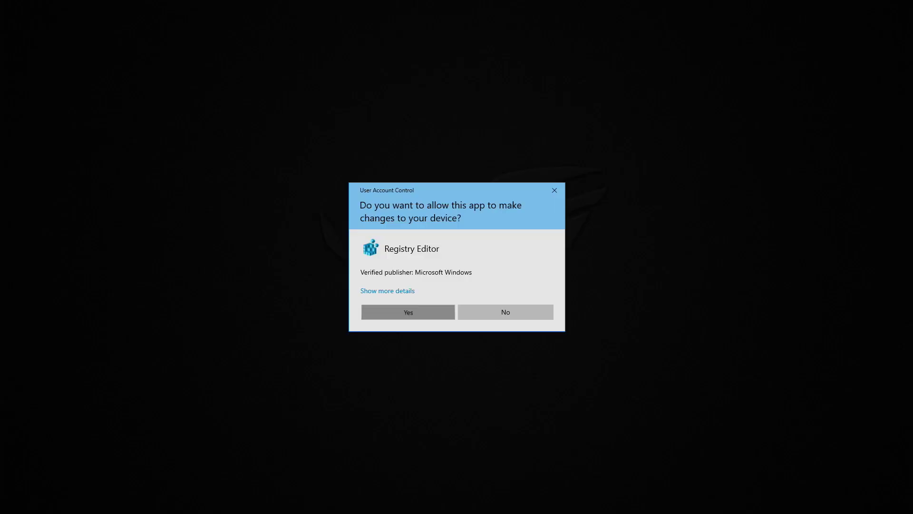
pyautogui.click(409, 312)
pyautogui.click(528, 266)
pyautogui.click(564, 256)
# Open the Performance Options shortcut and set visual effects to Let Windows choose what's best for my computer
pyautogui.click(360, 218)
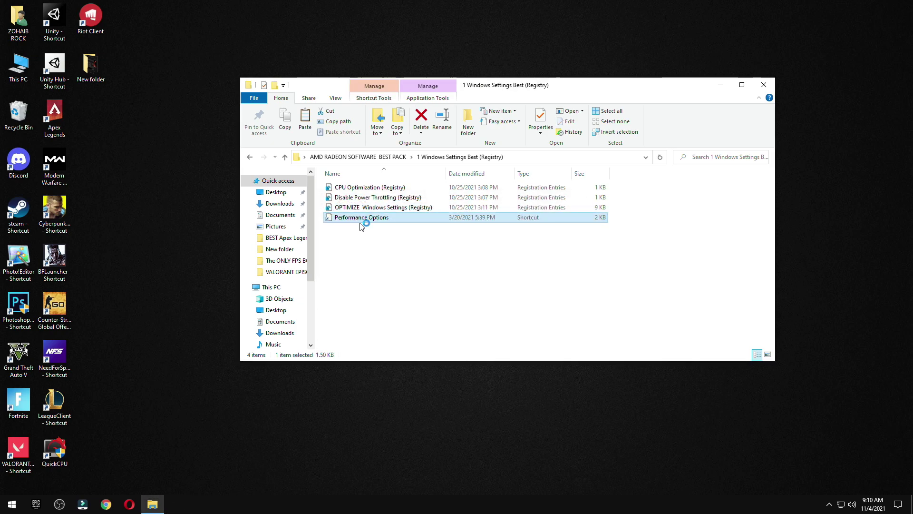
pyautogui.doubleClick(360, 218)
pyautogui.moveTo(197, 75); pyautogui.dragTo(388, 82)
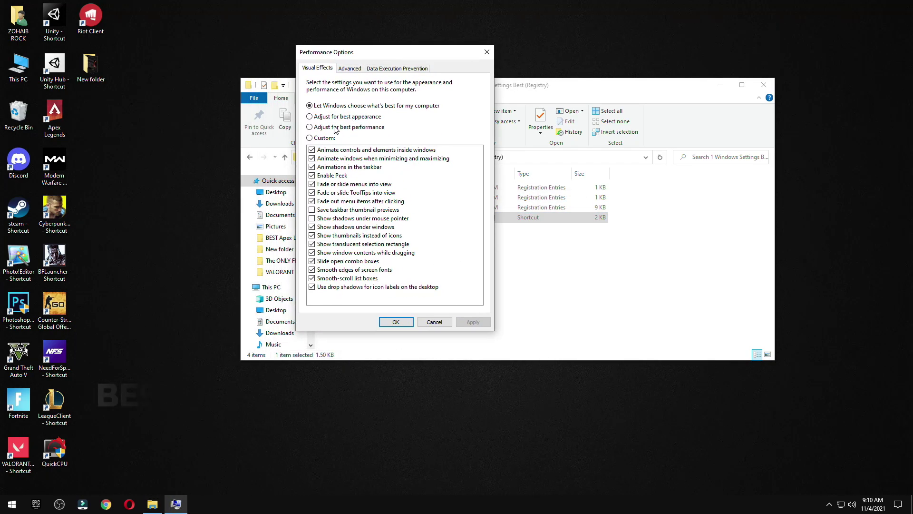
pyautogui.click(339, 127)
pyautogui.click(336, 106)
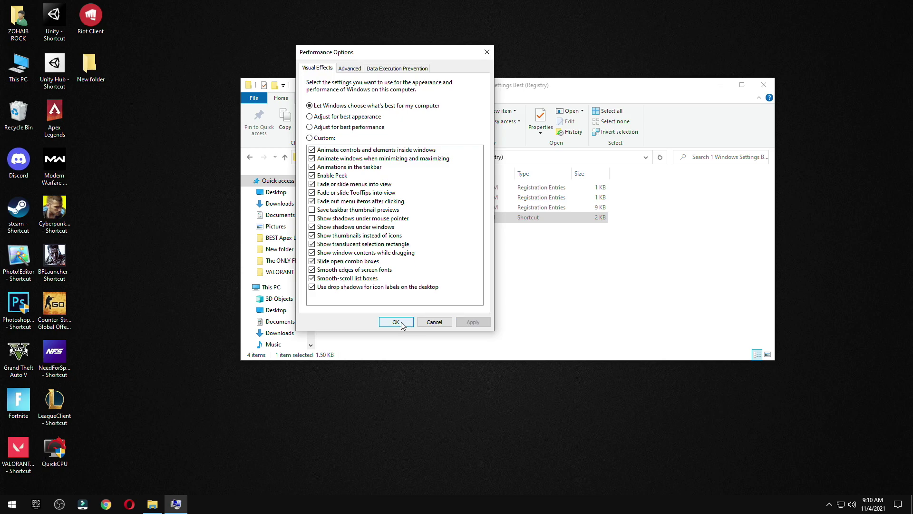
pyautogui.click(403, 322)
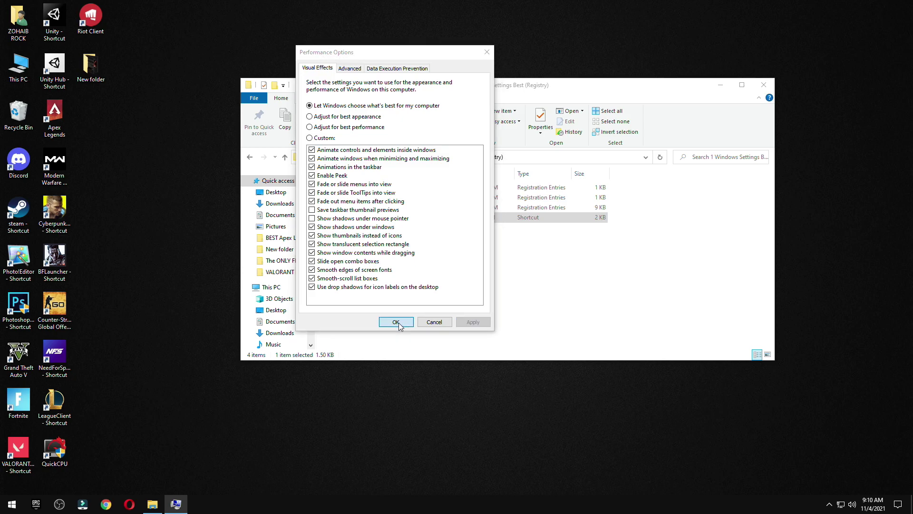
# Open the Quick-CPU-4.0.0.0 folder inside the pack's 2 Power Plan folder
pyautogui.click(249, 157)
pyautogui.doubleClick(353, 197)
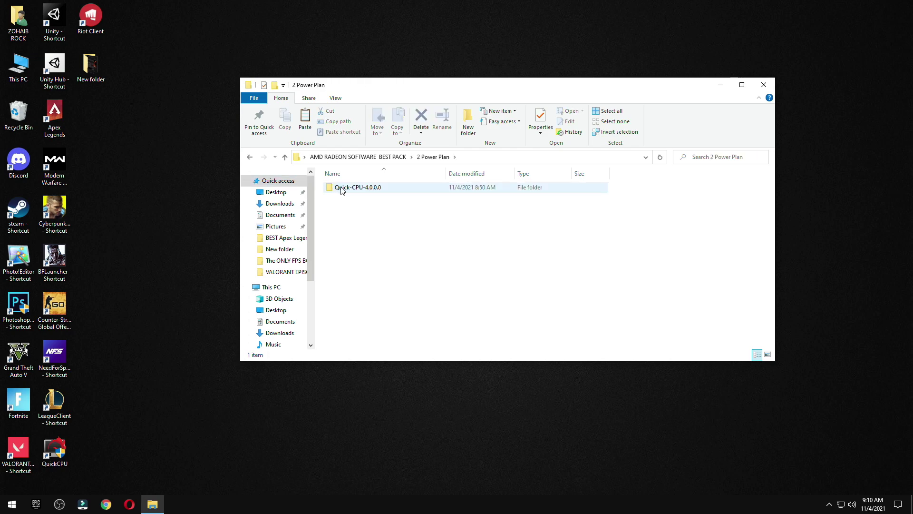
pyautogui.doubleClick(339, 188)
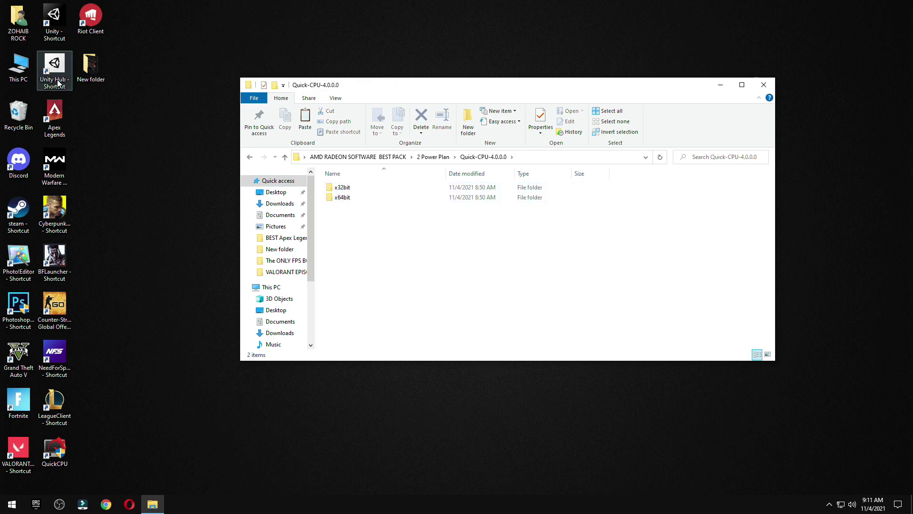
# Check the Windows system type in the properties of This PC and close the Settings window
pyautogui.rightClick(20, 64)
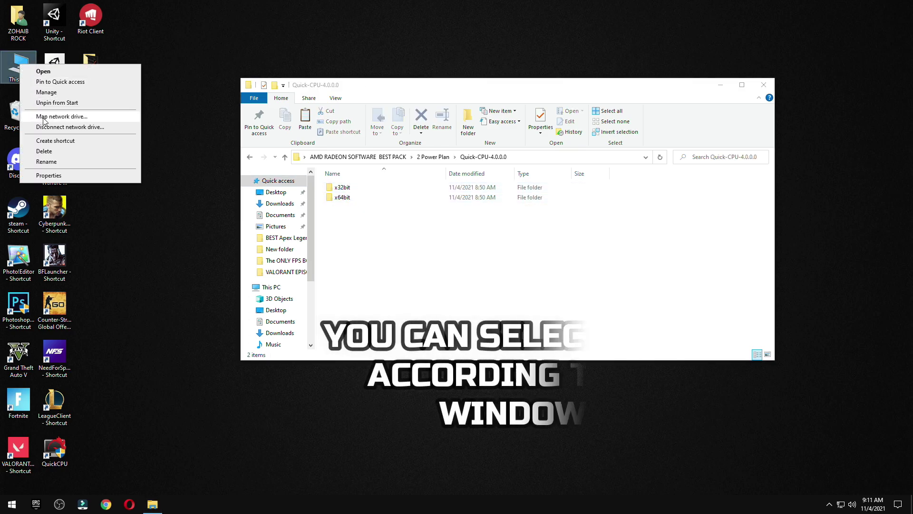
pyautogui.click(76, 176)
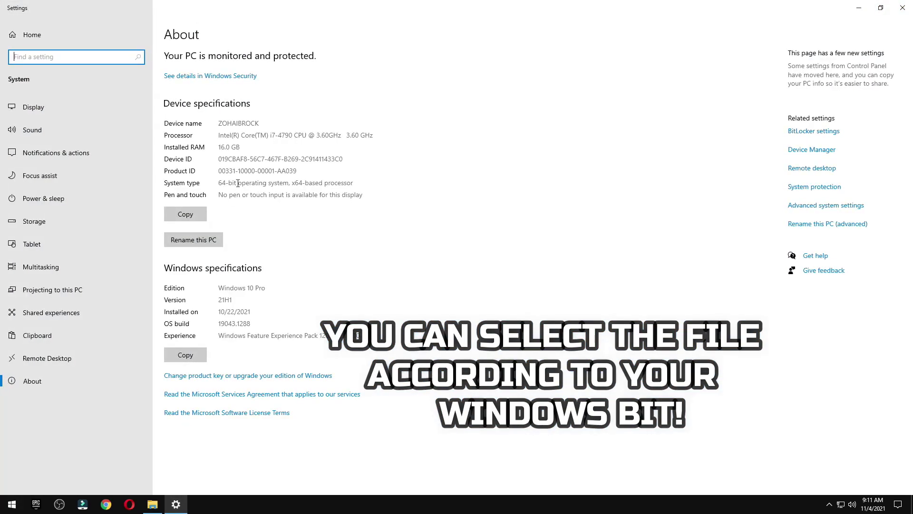
pyautogui.moveTo(238, 184); pyautogui.dragTo(164, 195)
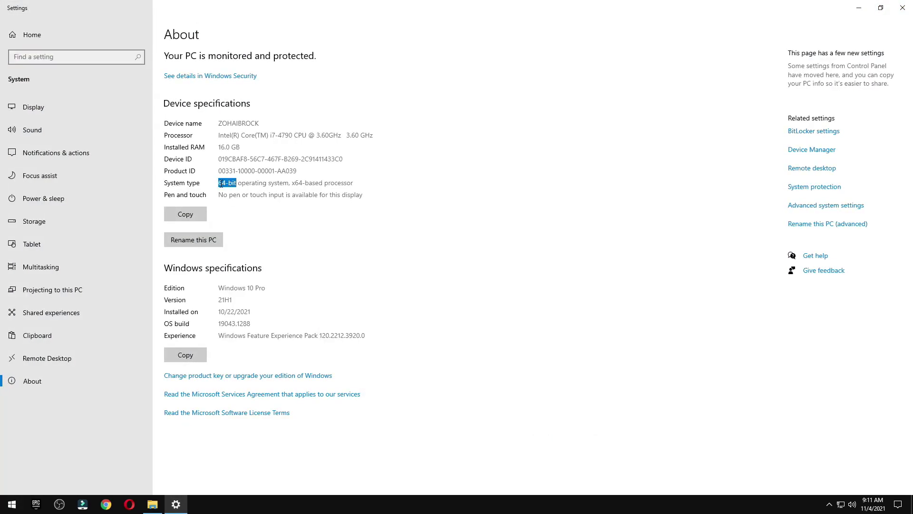
pyautogui.click(903, 8)
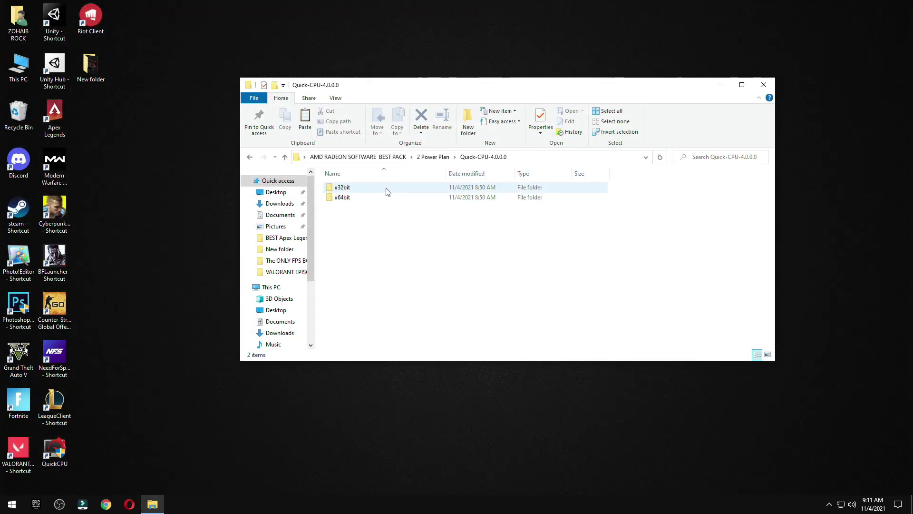
# Run the QuickCpuSetup-4.0.0.0-x64 installer from the x64bit folder and open Quick CPU with permission to make changes
pyautogui.click(357, 200)
pyautogui.doubleClick(356, 200)
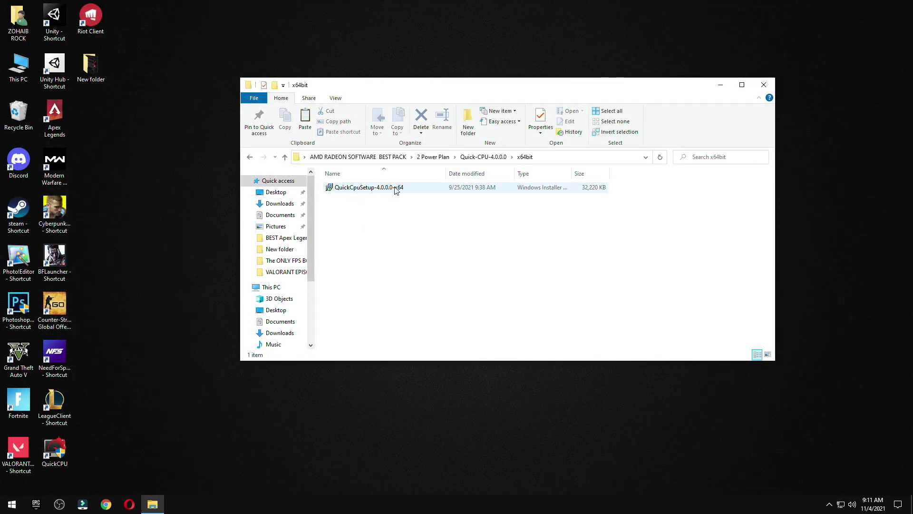
pyautogui.doubleClick(370, 189)
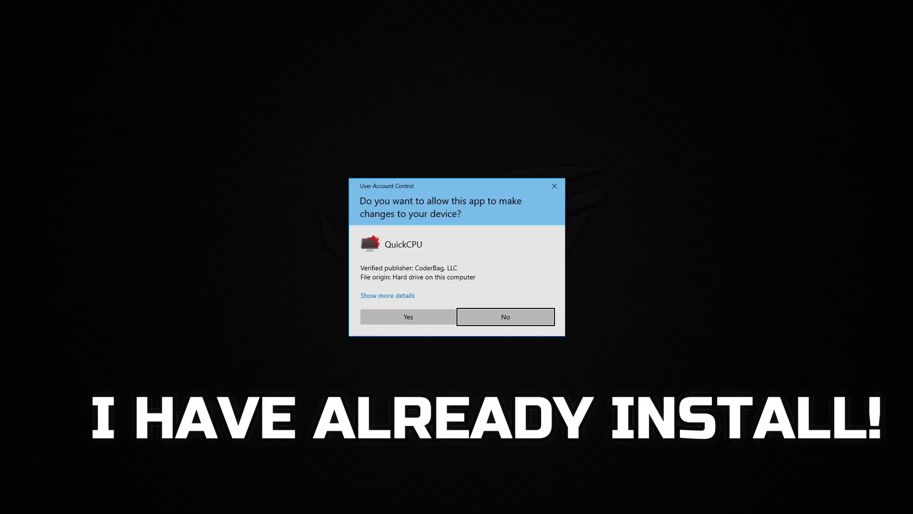
pyautogui.click(399, 318)
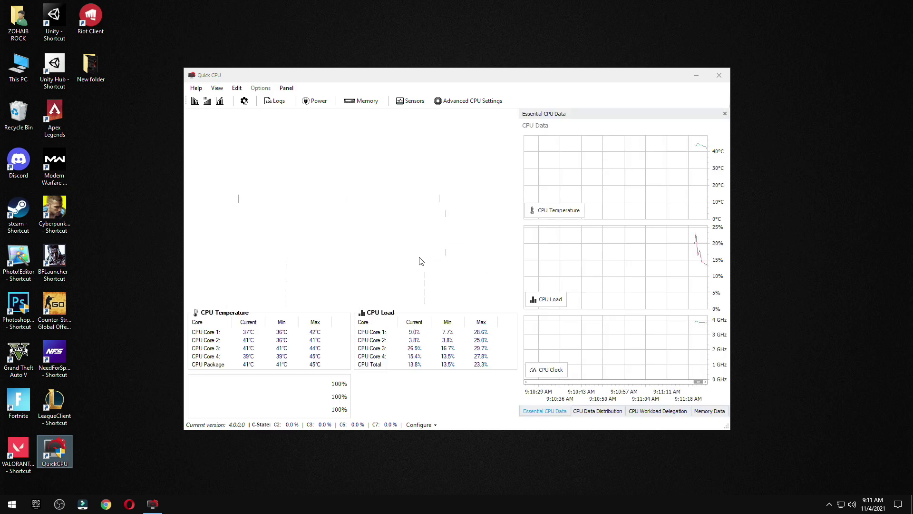
pyautogui.click(528, 285)
# Set the system power plan to High performance in Quick CPU and apply the settings
pyautogui.click(304, 218)
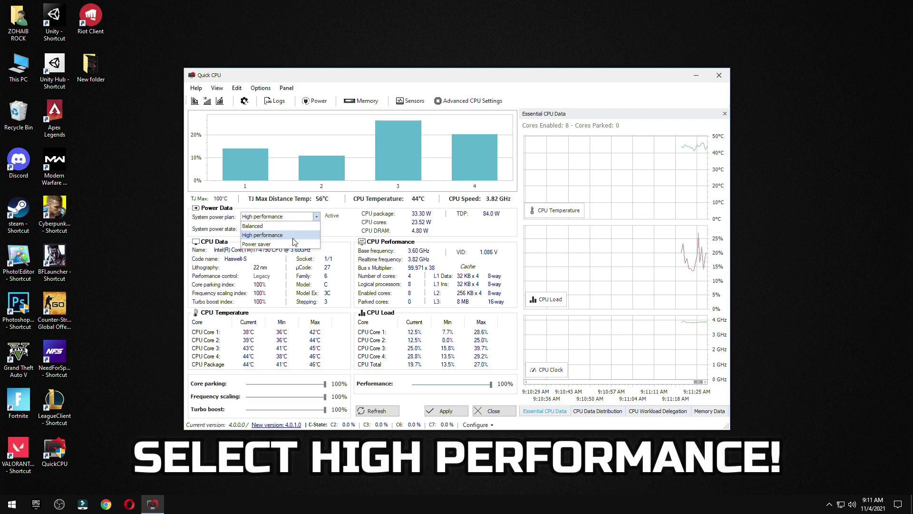
pyautogui.click(278, 235)
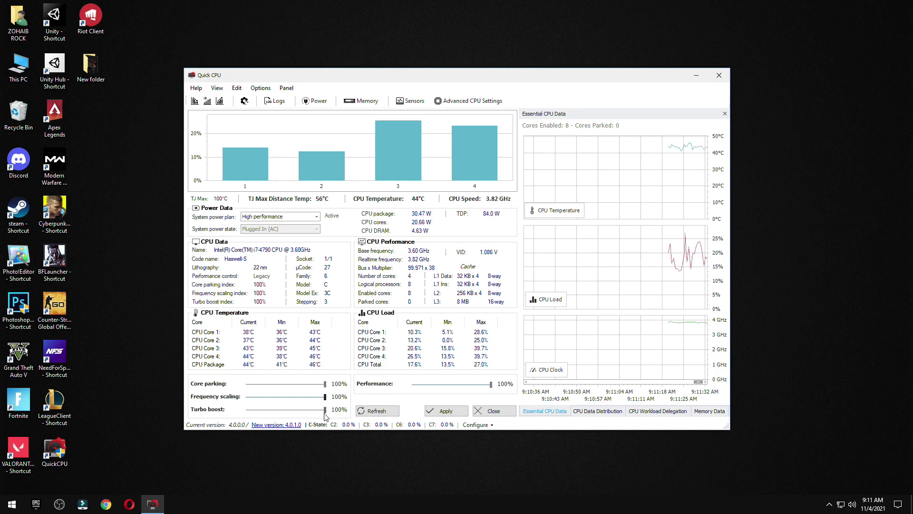
pyautogui.click(446, 411)
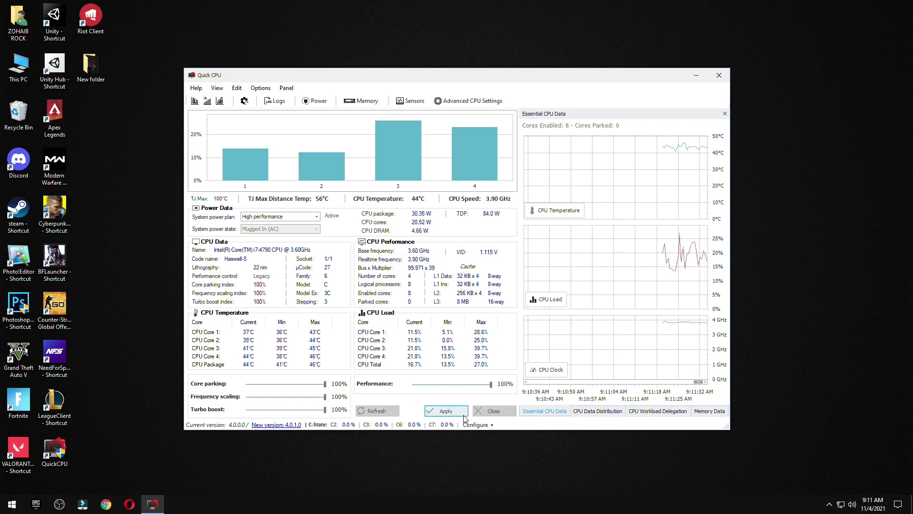
pyautogui.click(505, 274)
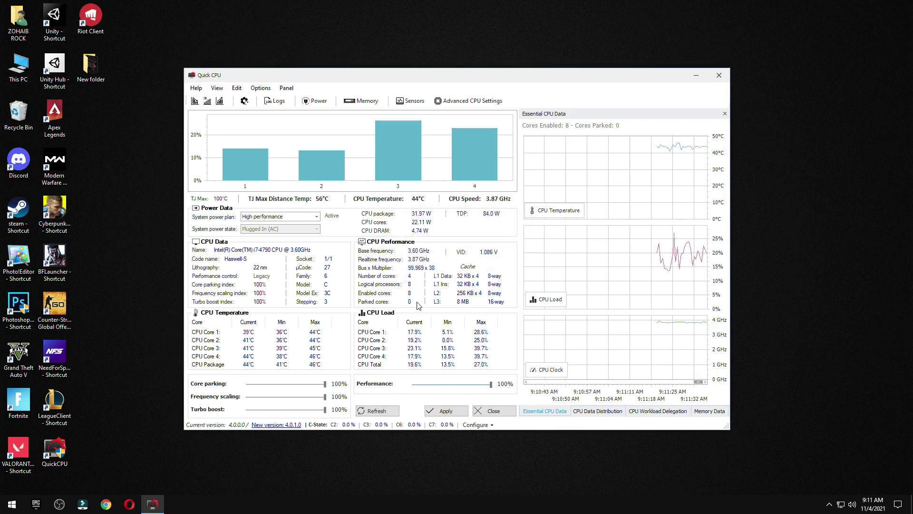
# Find the Windows power plan options by searching for "power" and open the High performance plan's advanced power settings
pyautogui.click(11, 503)
pyautogui.write('power')
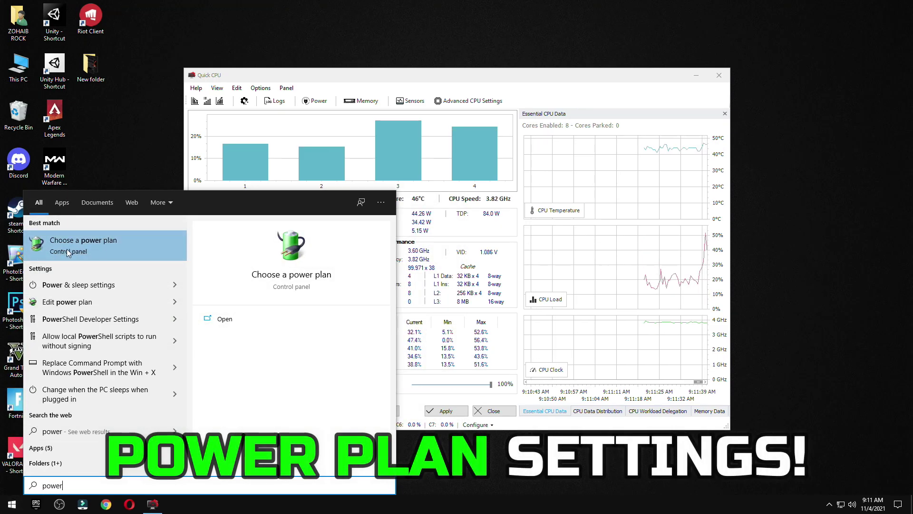
pyautogui.click(104, 253)
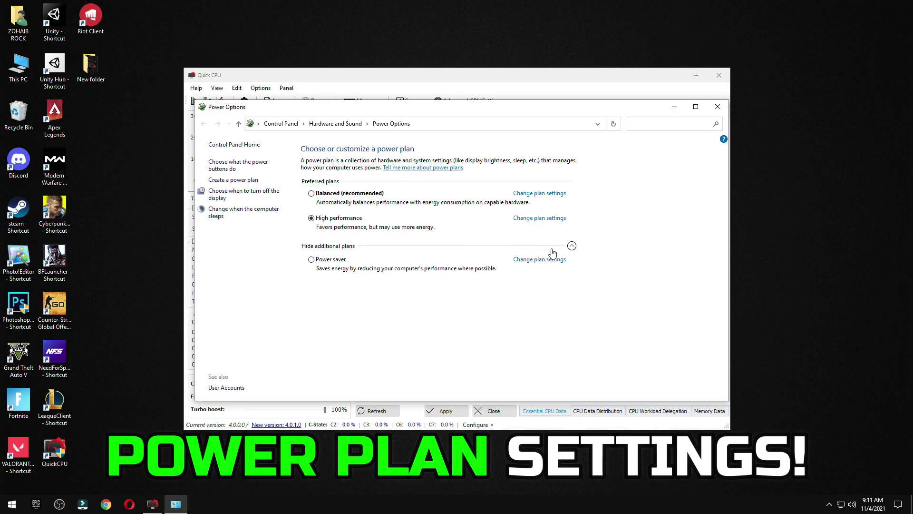
pyautogui.click(552, 248)
pyautogui.click(556, 248)
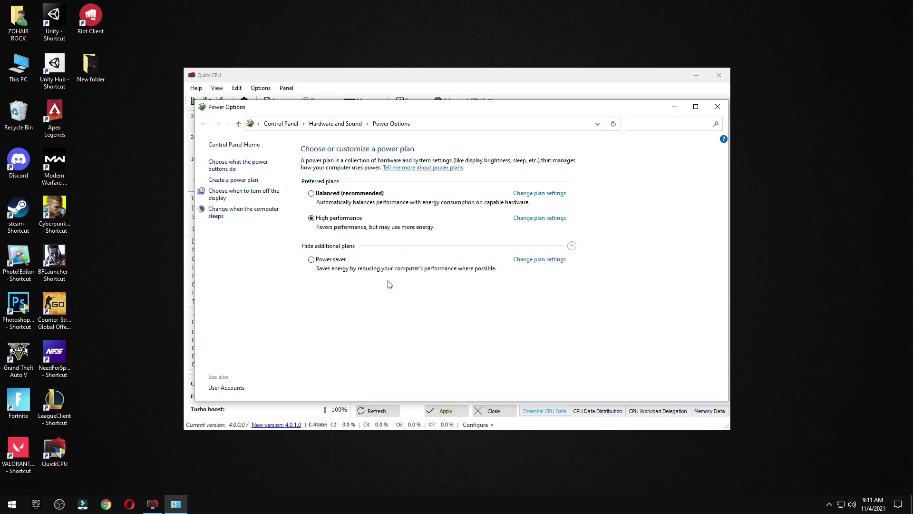
pyautogui.click(540, 218)
pyautogui.click(365, 231)
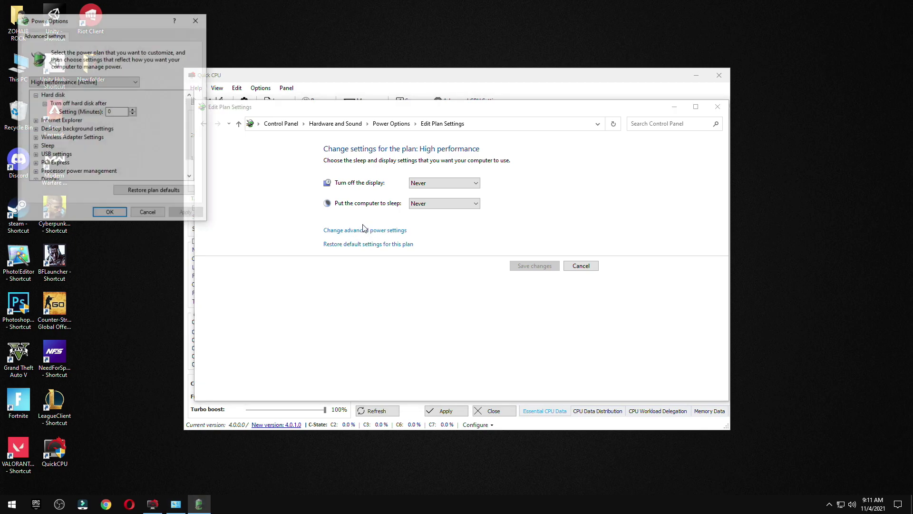
pyautogui.moveTo(131, 20); pyautogui.dragTo(428, 95)
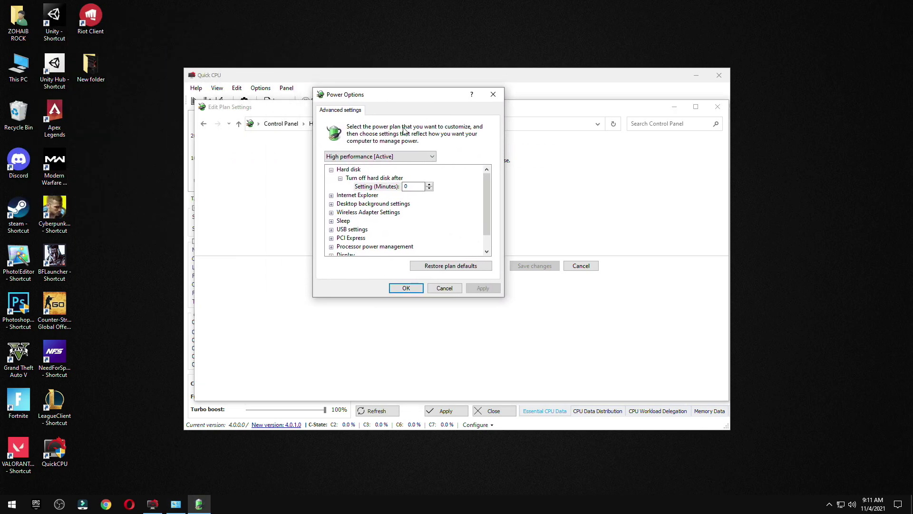
# Check the Turn off hard disk after setting under Hard disk
pyautogui.click(331, 170)
pyautogui.click(331, 170)
pyautogui.click(340, 178)
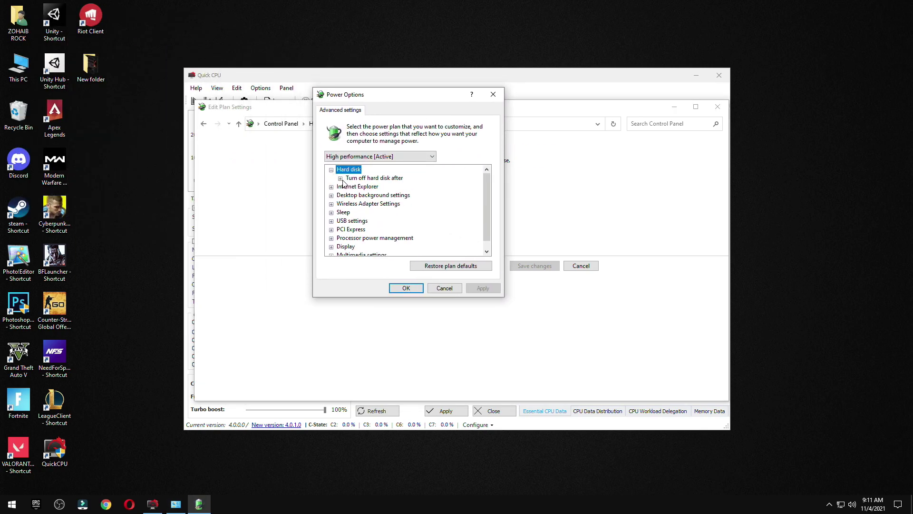
pyautogui.click(340, 178)
pyautogui.click(409, 186)
pyautogui.moveTo(409, 186); pyautogui.dragTo(399, 187)
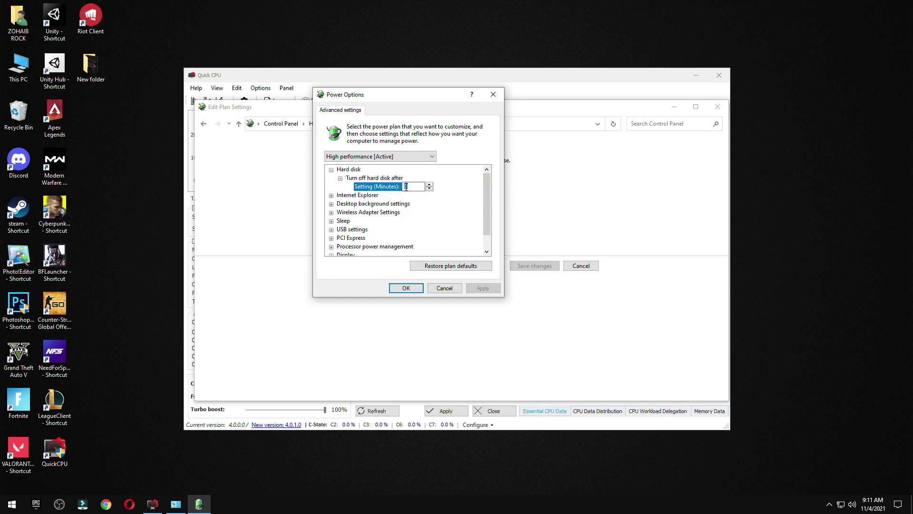
# Set the wireless adapter's Power Saving Mode to Maximum Performance and close the advanced power settings with OK
pyautogui.click(333, 213)
pyautogui.click(332, 212)
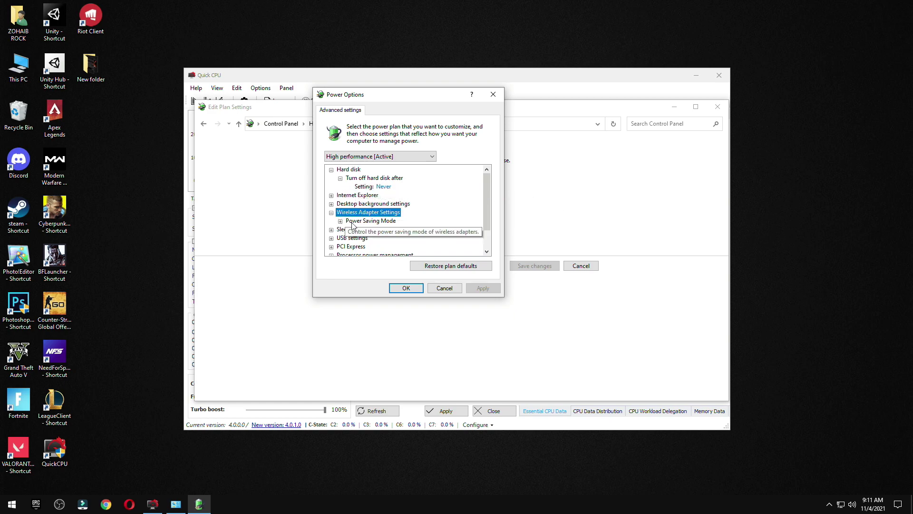
pyautogui.doubleClick(368, 221)
pyautogui.click(385, 231)
pyautogui.click(386, 230)
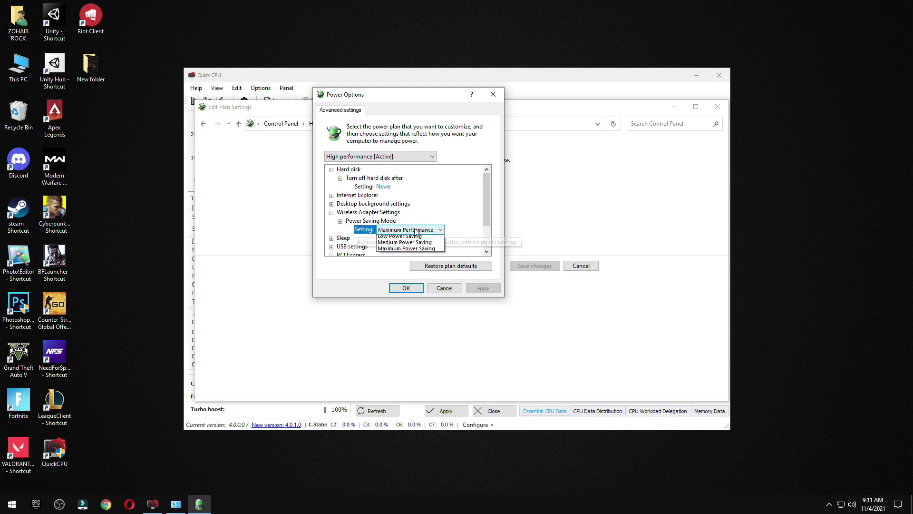
pyautogui.click(409, 239)
pyautogui.click(483, 289)
pyautogui.click(406, 289)
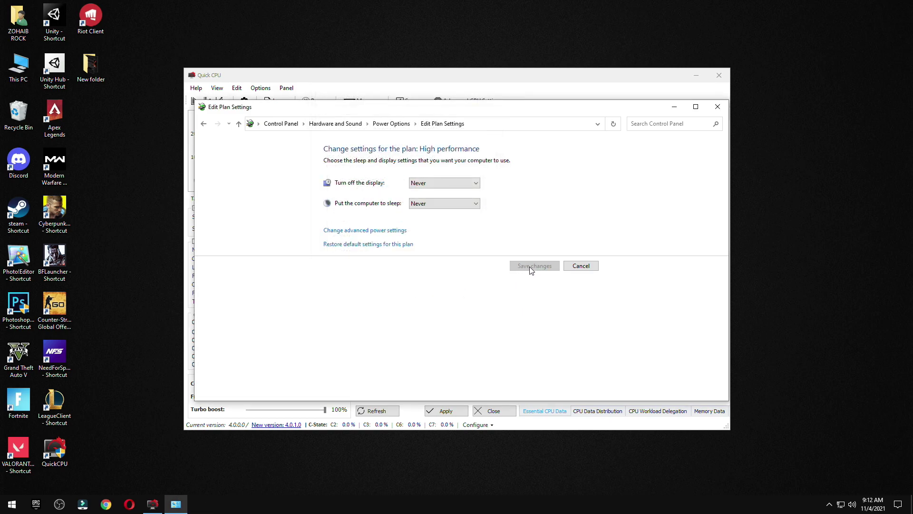
# Close the power plan window and Quick CPU, and open the 3 Cleanup folder of the AMD Radeon Software Best Pack
pyautogui.click(717, 107)
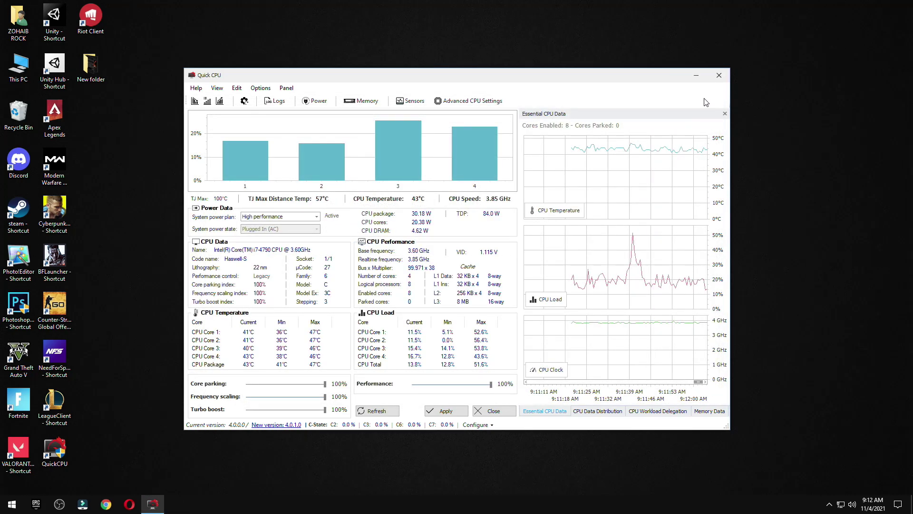
pyautogui.click(719, 75)
pyautogui.doubleClick(414, 213)
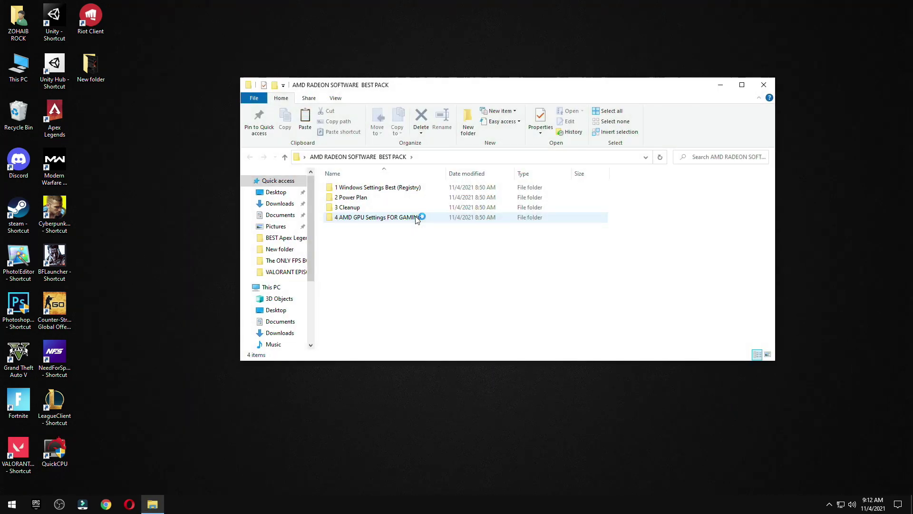
pyautogui.doubleClick(352, 208)
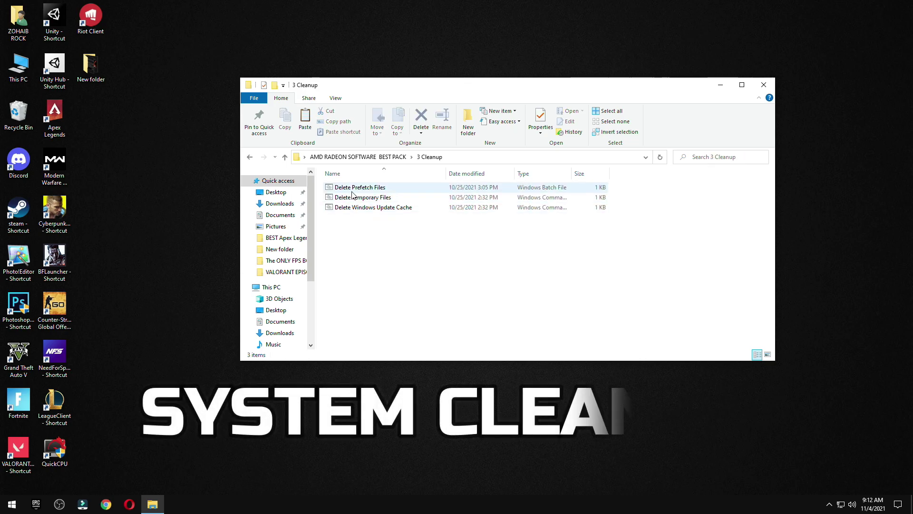
# Run the pack's cleanup scripts for prefetch files, temporary files and the Windows Update cache, dismissing each console when it finishes
pyautogui.click(356, 188)
pyautogui.doubleClick(363, 197)
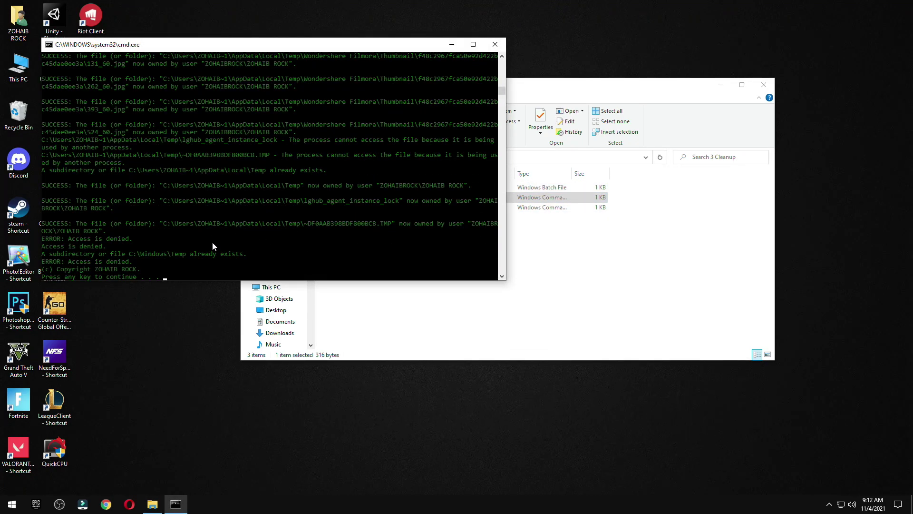
pyautogui.press('Return')
pyautogui.doubleClick(356, 208)
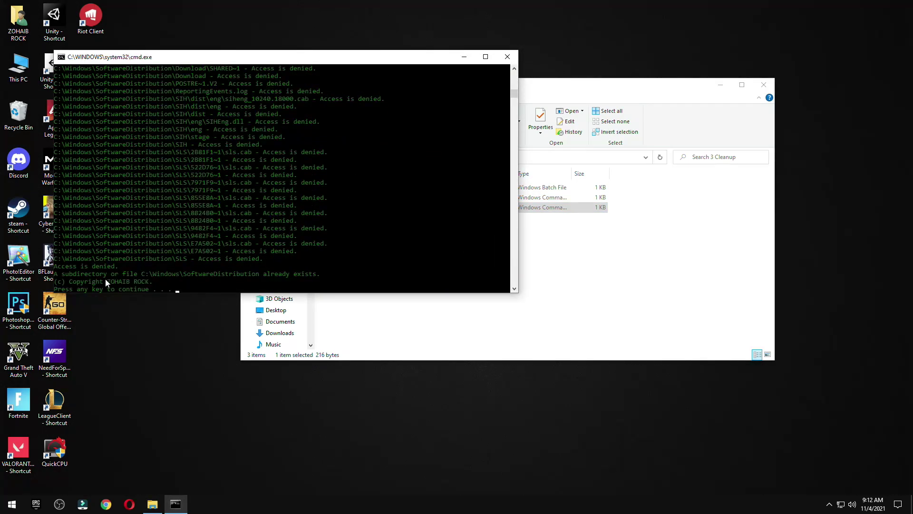
pyautogui.press('Return')
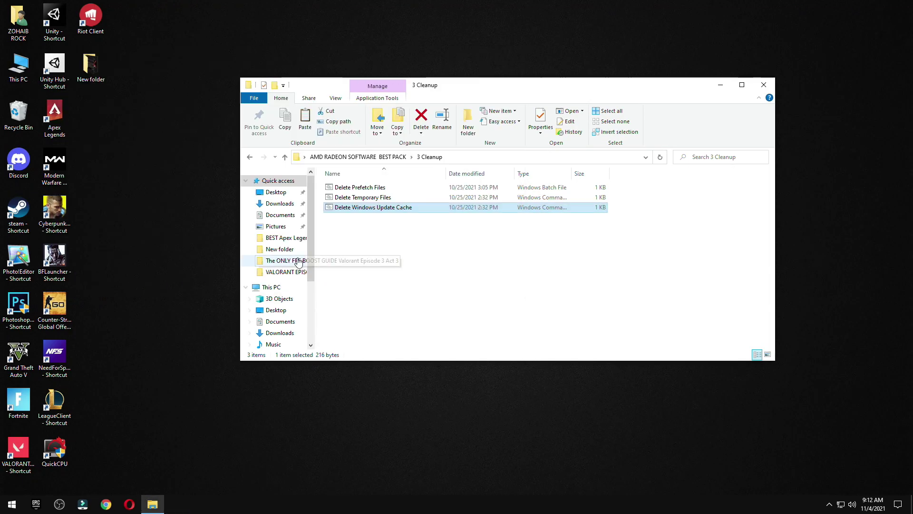
# Review the AMD advanced and display setting pictures in the 4 AMD GPU Settings FOR GAMING folder, and close the viewer and folder
pyautogui.click(250, 157)
pyautogui.click(367, 218)
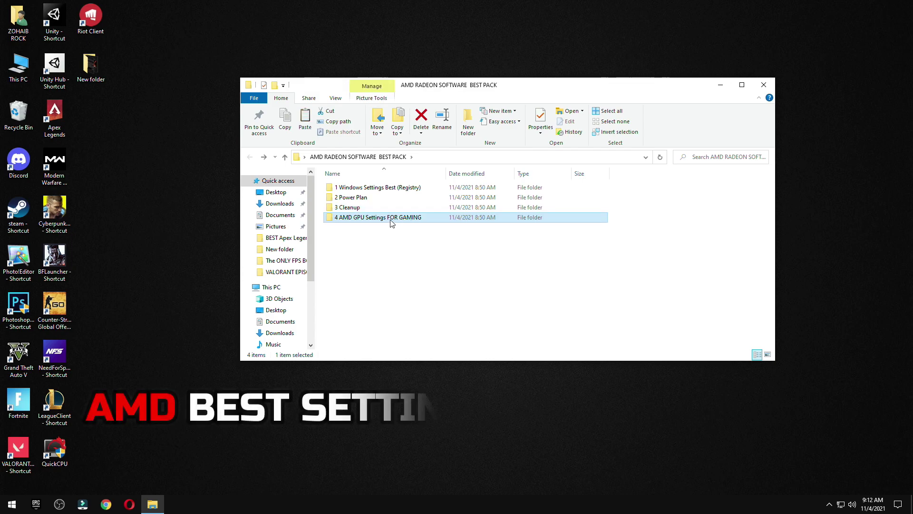
pyautogui.doubleClick(380, 219)
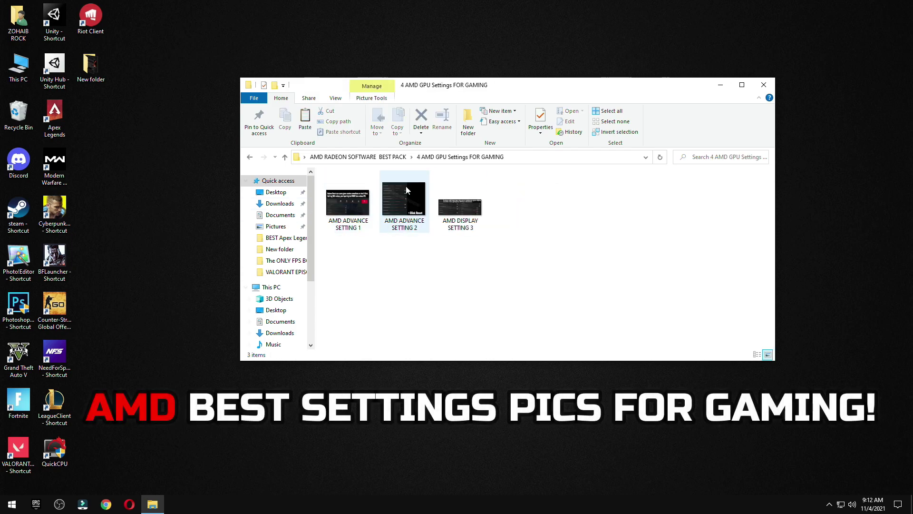
pyautogui.doubleClick(344, 195)
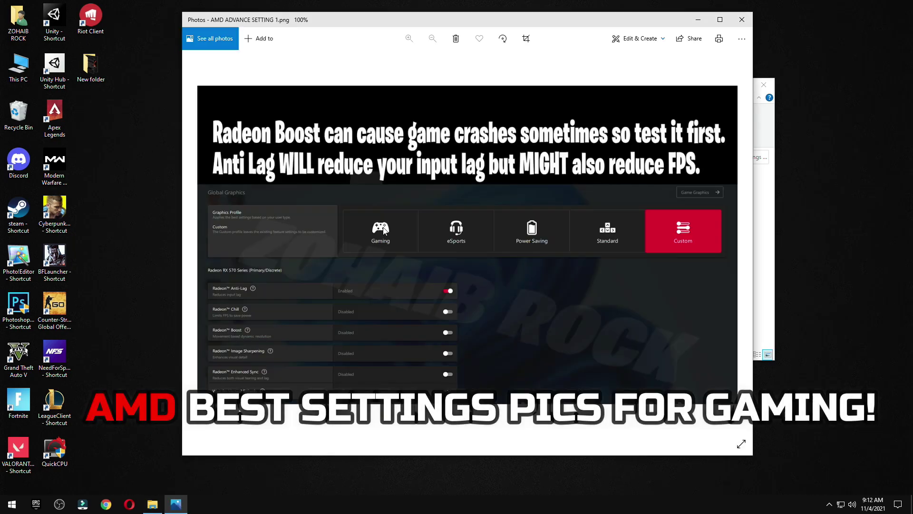
pyautogui.scroll(-1, 326, 260)
pyautogui.scroll(-1, 432, 221)
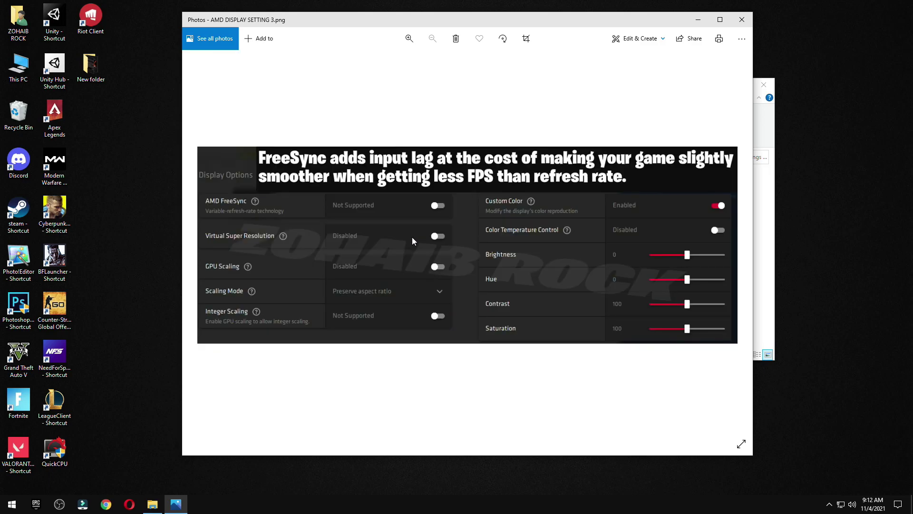
pyautogui.click(741, 20)
pyautogui.click(764, 85)
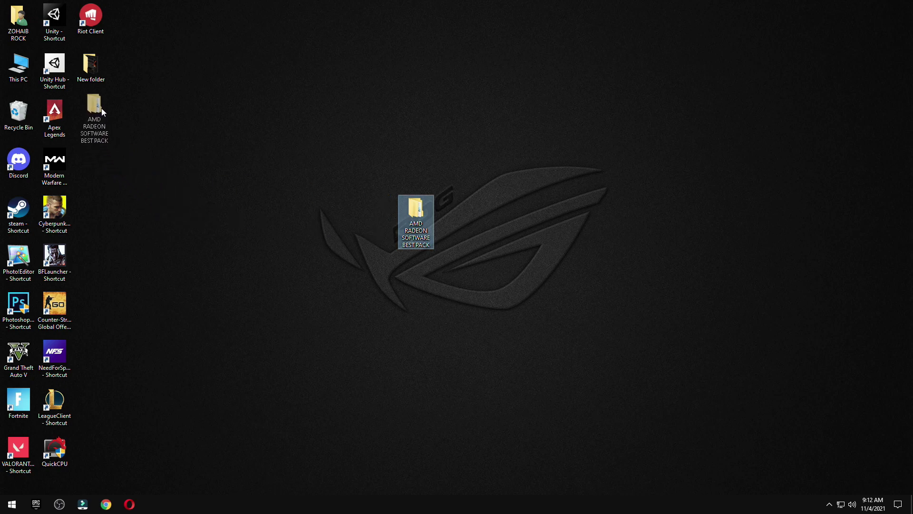
# Move the AMD RADEON SOFTWARE BEST PACK folder to the free desktop spot below New folder
pyautogui.moveTo(102, 110); pyautogui.dragTo(103, 111)
pyautogui.rightClick(7, 115)
pyautogui.keyDown('shift'); pyautogui.click(41, 173); pyautogui.keyUp('shift')
pyautogui.click(494, 291)
# Open AMD Radeon Software from the desktop and go to its Global Graphics settings
pyautogui.rightClick(422, 131)
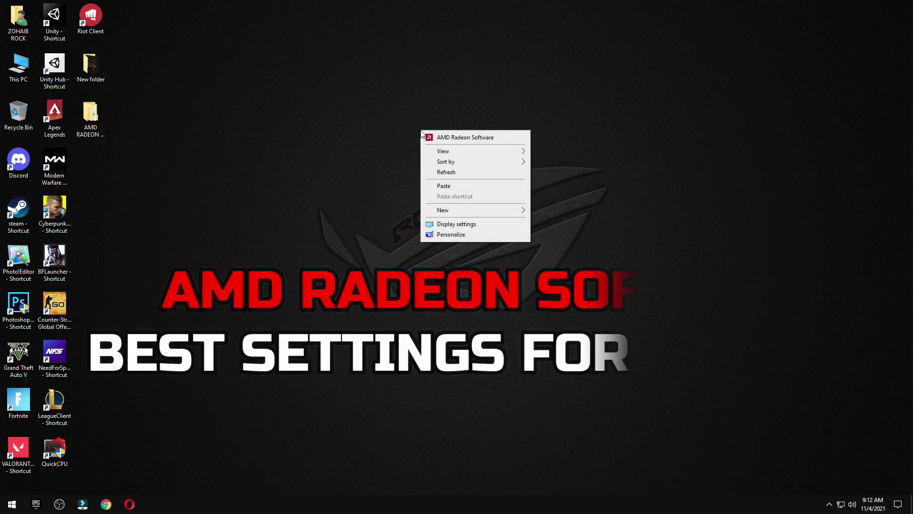
pyautogui.click(482, 138)
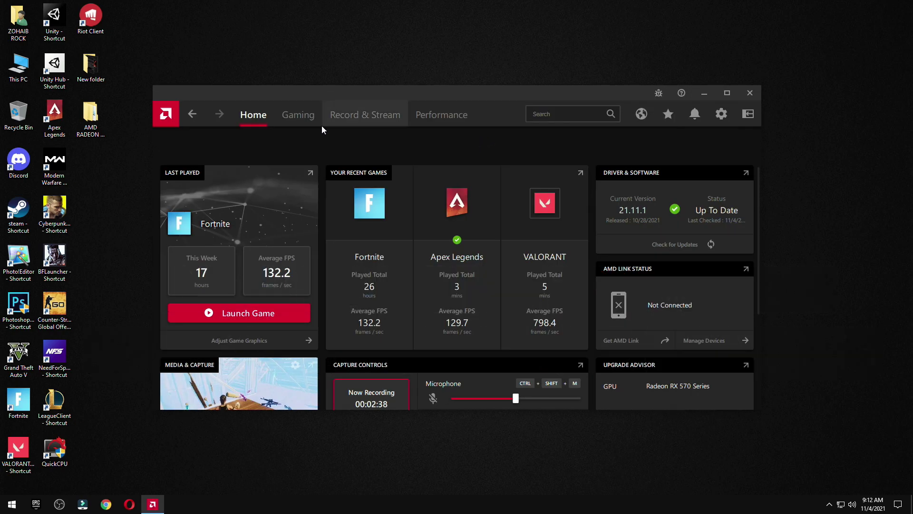
pyautogui.click(298, 114)
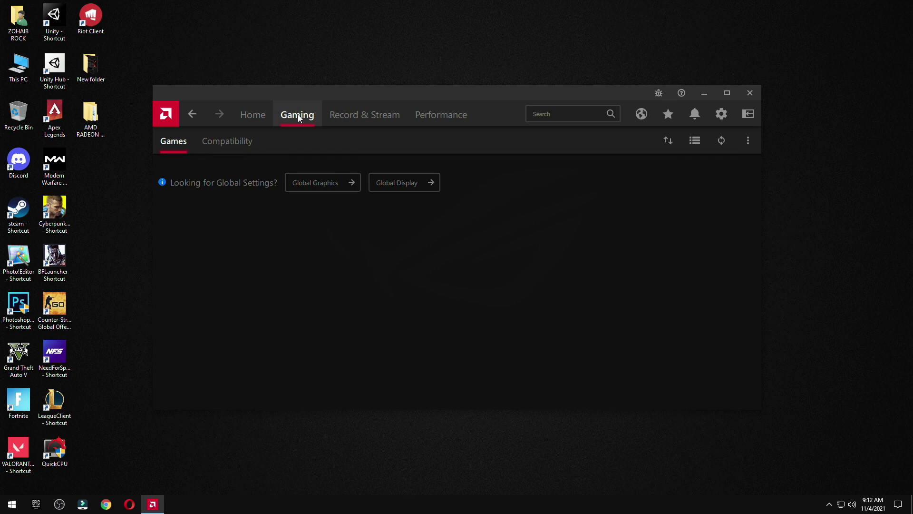
pyautogui.click(319, 184)
# Set Wait for Vertical Refresh to "Off, unless application specifies" in the global graphics settings
pyautogui.scroll(-3, 315, 251)
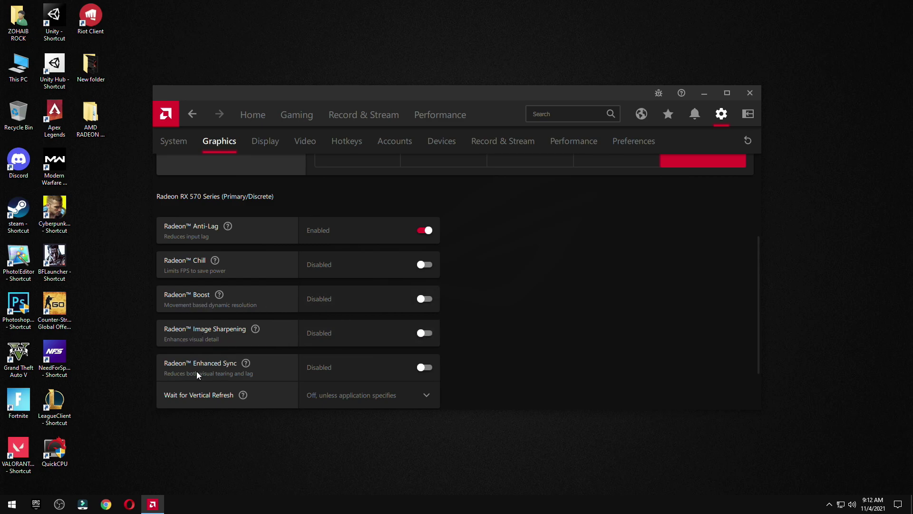
pyautogui.scroll(-1, 389, 353)
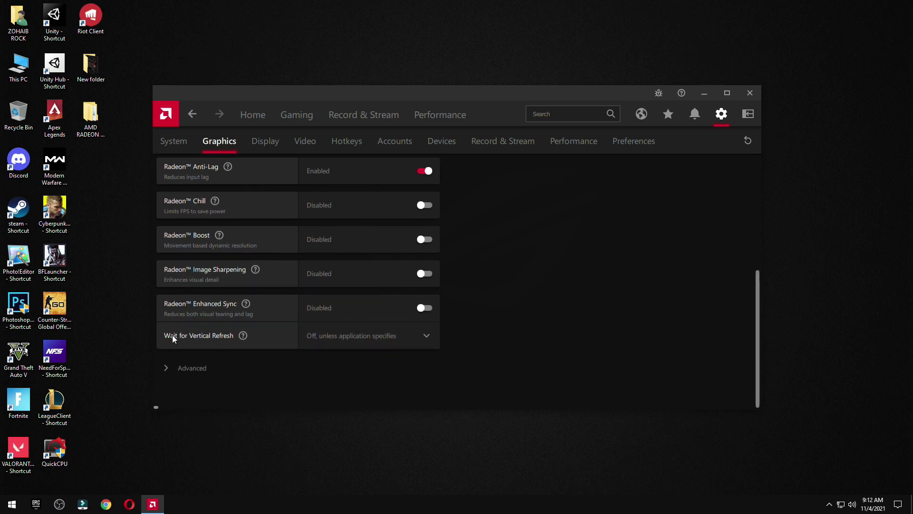
pyautogui.click(379, 336)
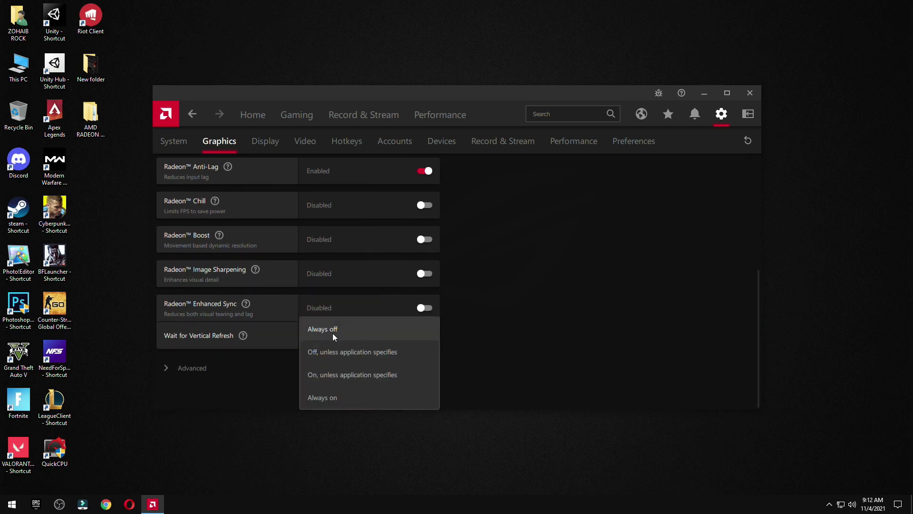
pyautogui.click(339, 353)
# Expand the Advanced graphics options and set Anti-Aliasing to "Use application settings" and Anti-Aliasing Method to Multisampling
pyautogui.click(209, 366)
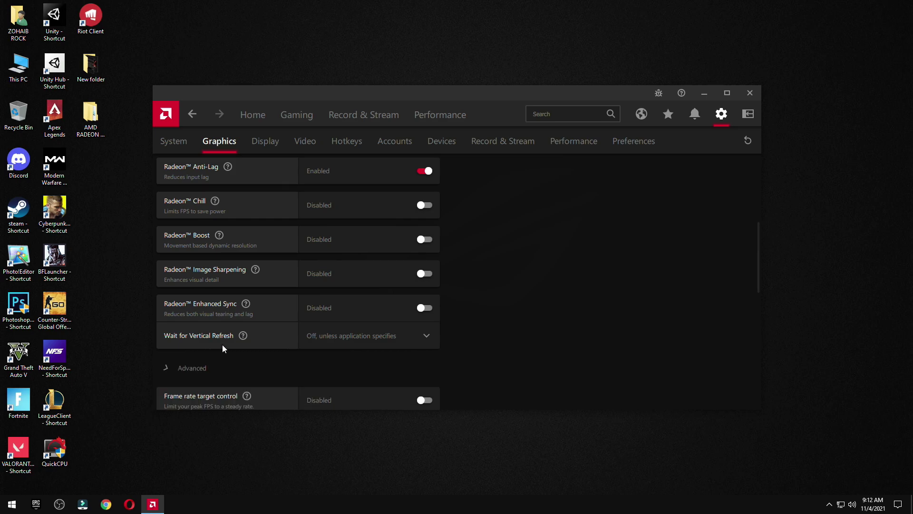
pyautogui.scroll(-2, 258, 316)
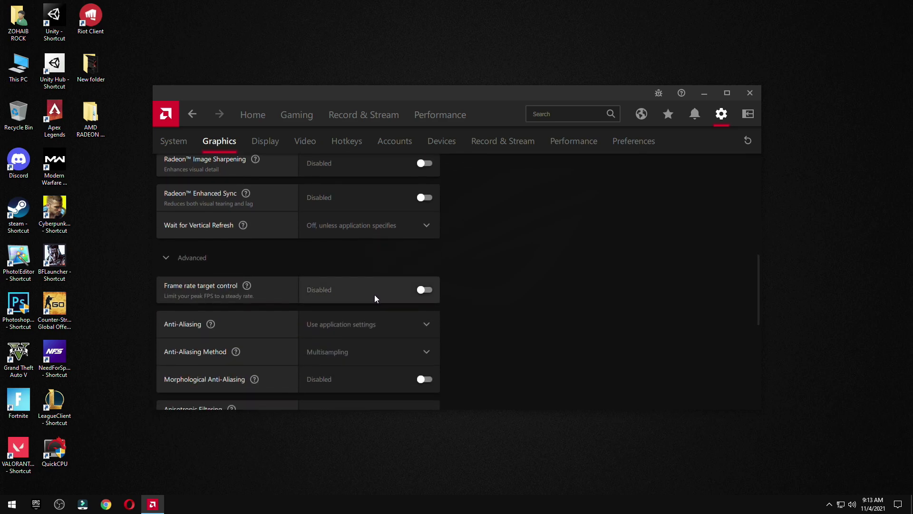
pyautogui.click(327, 324)
pyautogui.click(336, 351)
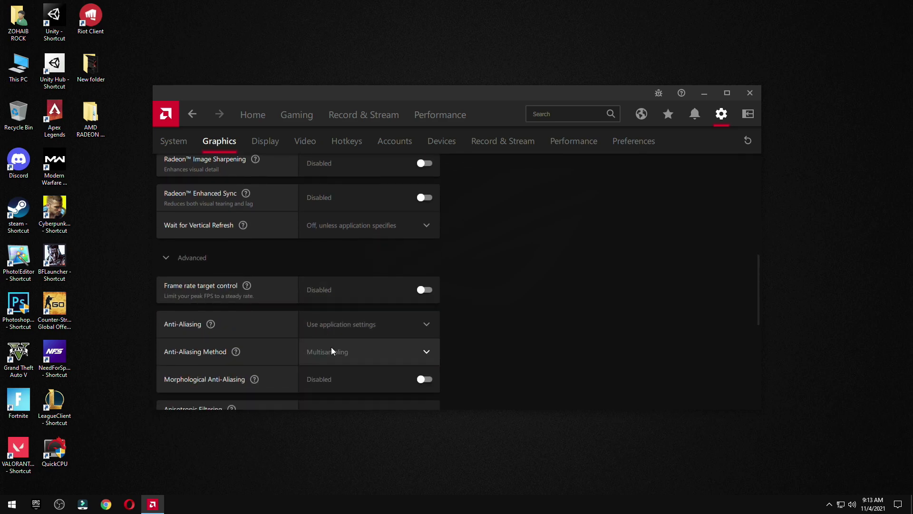
pyautogui.click(343, 353)
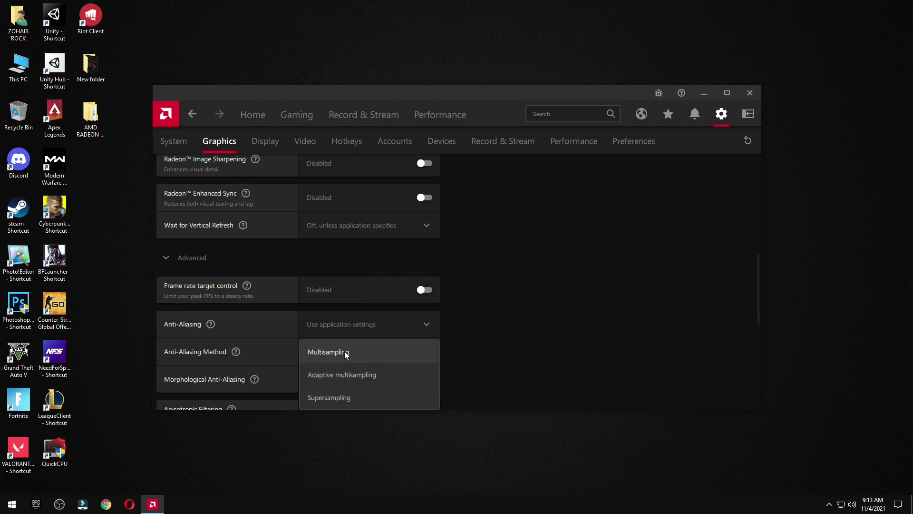
pyautogui.click(344, 352)
# Try Performance for Texture Filtering Quality and set it back to Standard
pyautogui.scroll(-2, 305, 337)
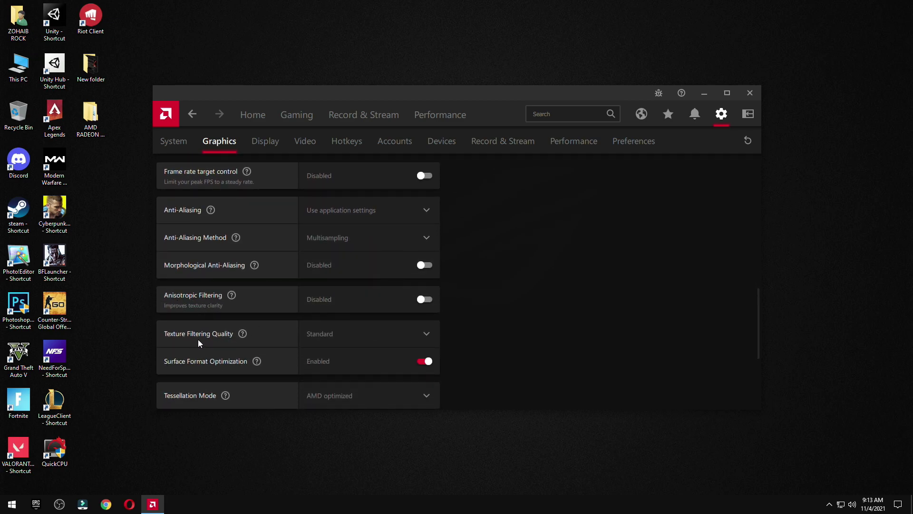
pyautogui.click(344, 334)
pyautogui.click(336, 400)
pyautogui.click(330, 338)
pyautogui.click(332, 378)
pyautogui.click(343, 341)
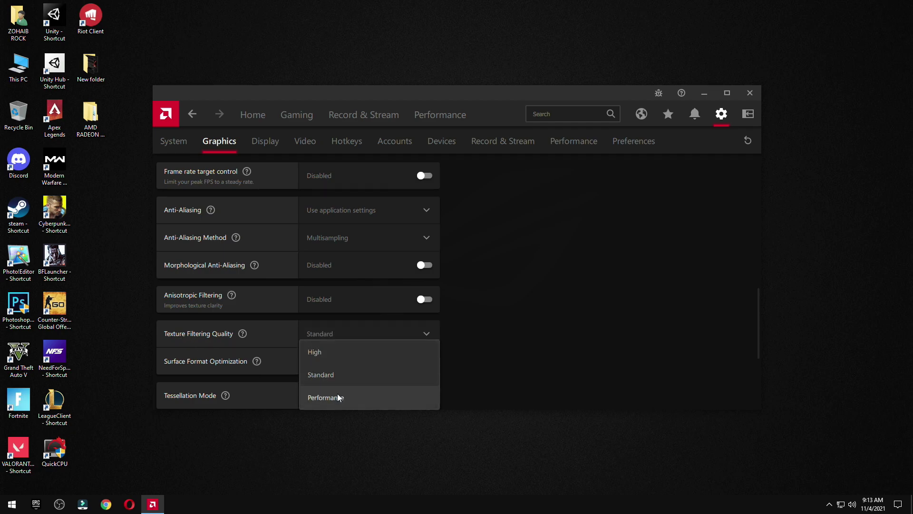
pyautogui.click(341, 374)
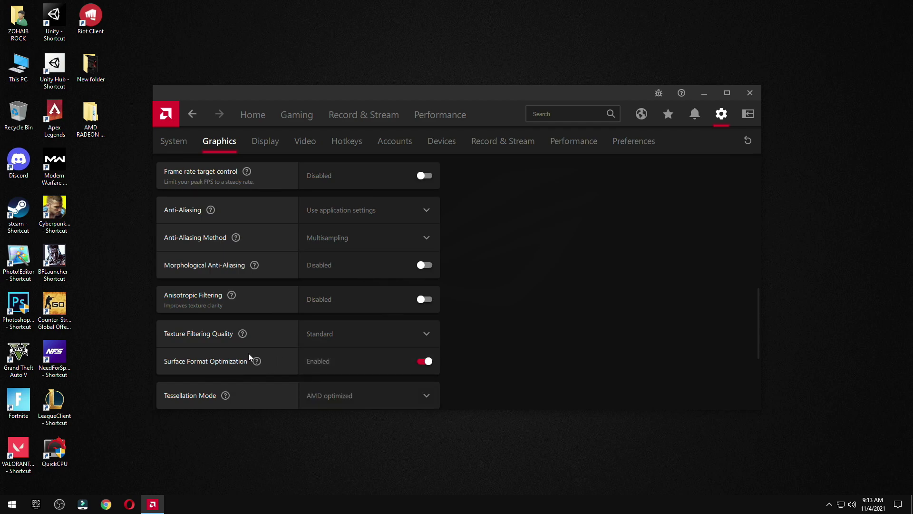
# Set Tessellation Mode to AMD optimized and check the remaining advanced graphics options
pyautogui.scroll(-2, 192, 311)
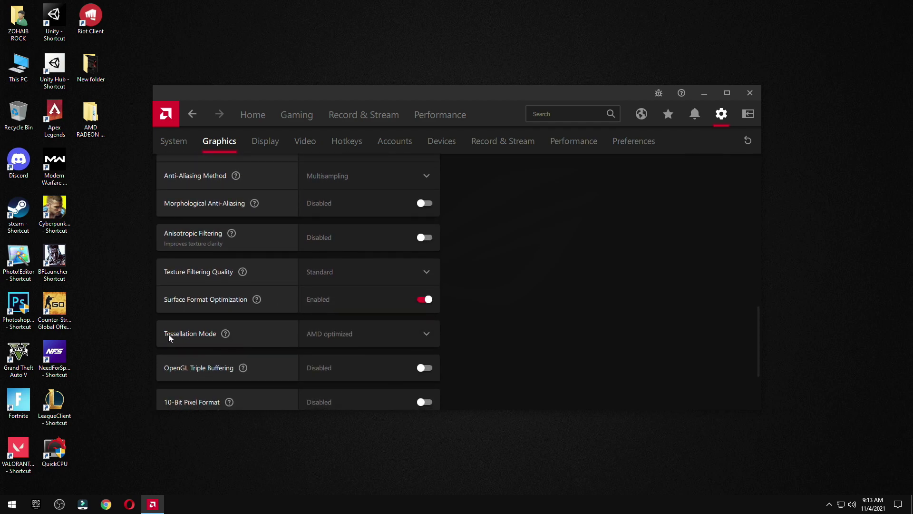
pyautogui.click(373, 336)
pyautogui.click(346, 353)
pyautogui.scroll(-2, 333, 358)
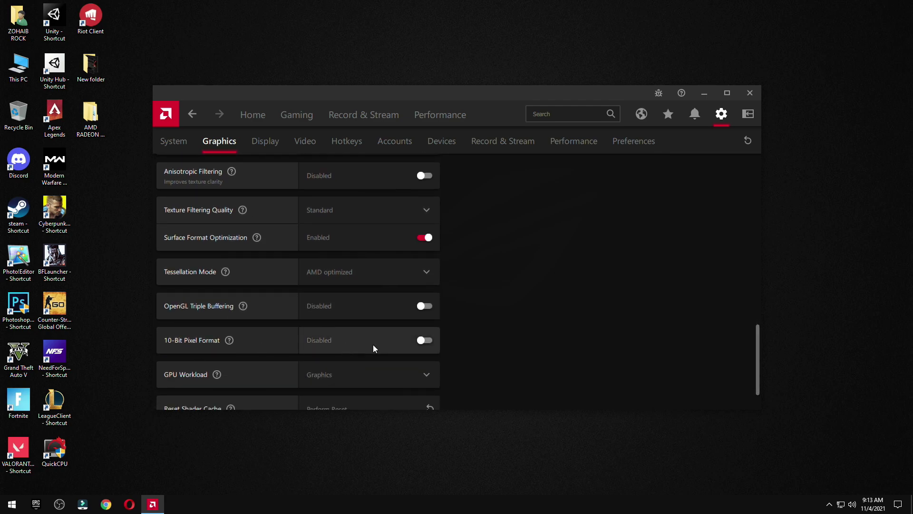
pyautogui.scroll(-1, 381, 347)
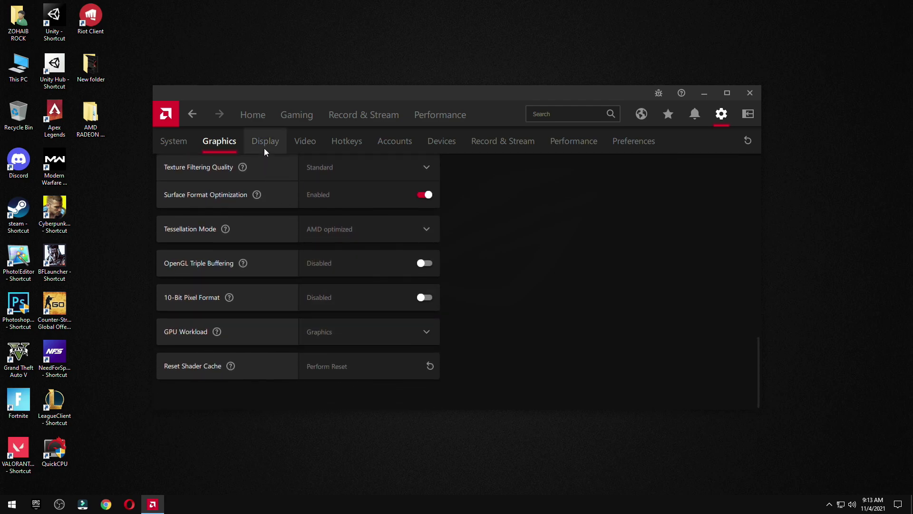
# Set the display's Scaling Mode to Full panel in the global display settings
pyautogui.click(264, 150)
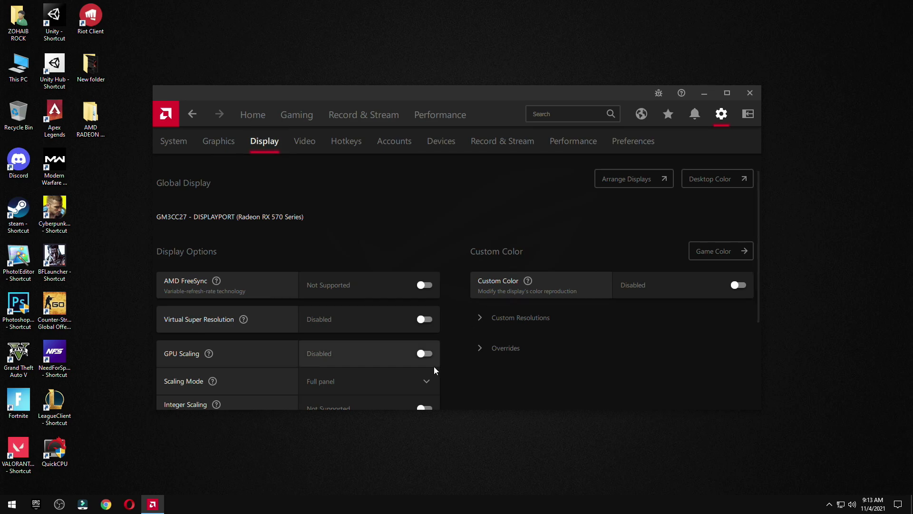
pyautogui.scroll(-3, 434, 370)
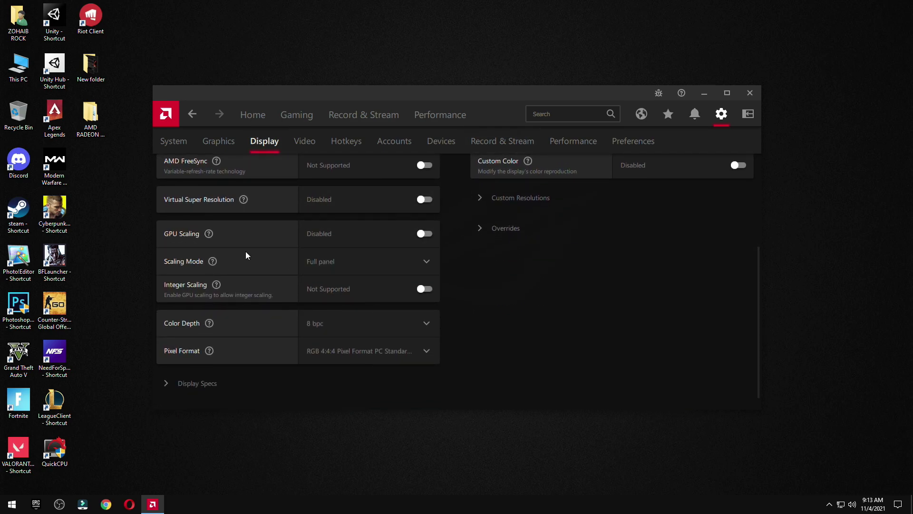
pyautogui.click(368, 262)
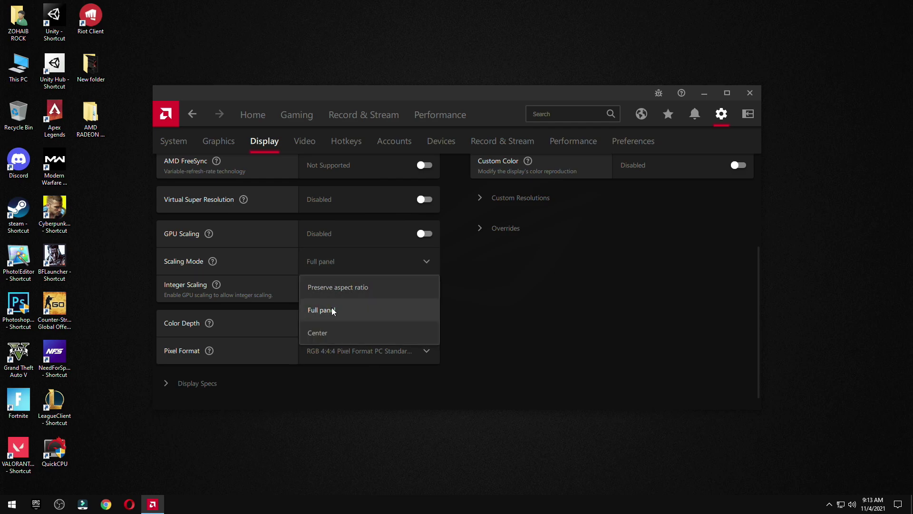
pyautogui.click(333, 310)
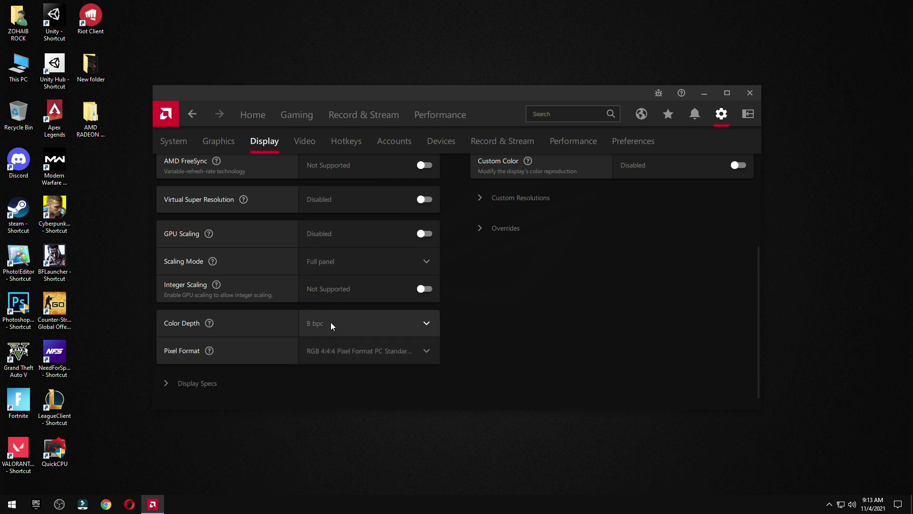
pyautogui.scroll(3, 331, 328)
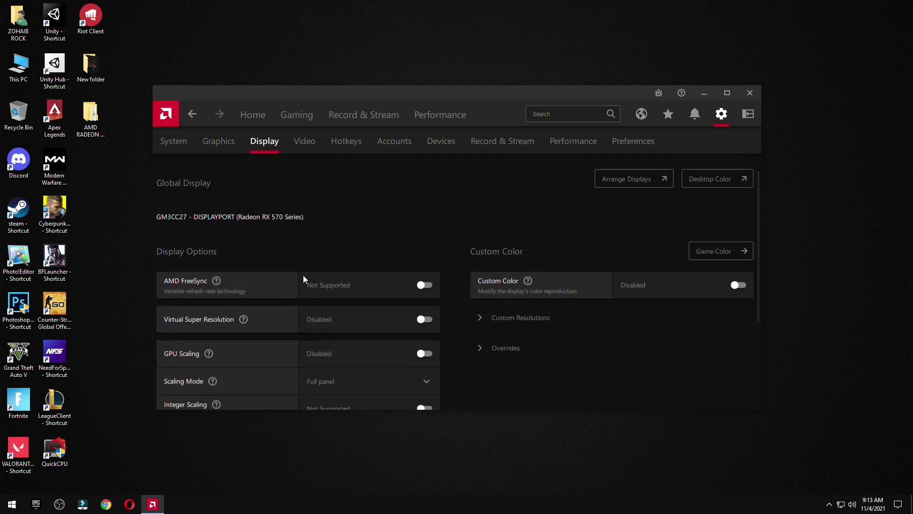
# Return to the Radeon Software home page, close the program, and open Windows Settings
pyautogui.click(252, 118)
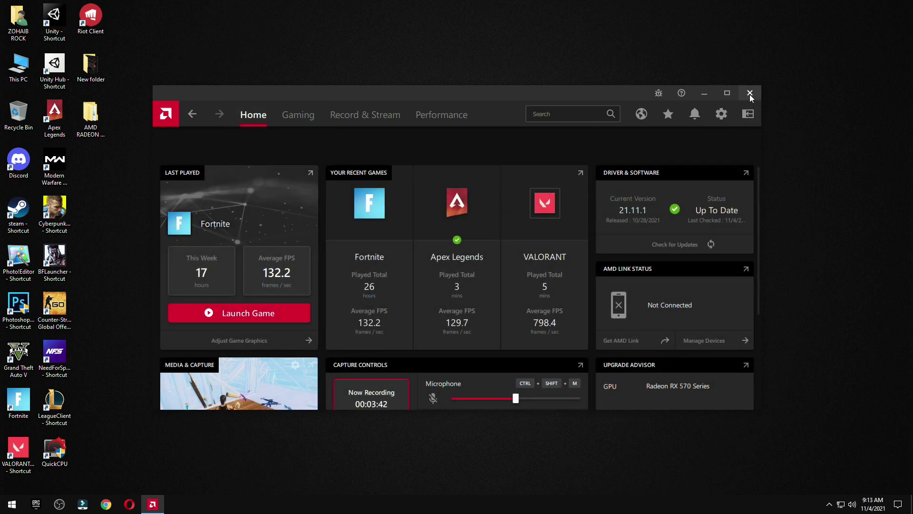
pyautogui.click(750, 93)
pyautogui.click(12, 503)
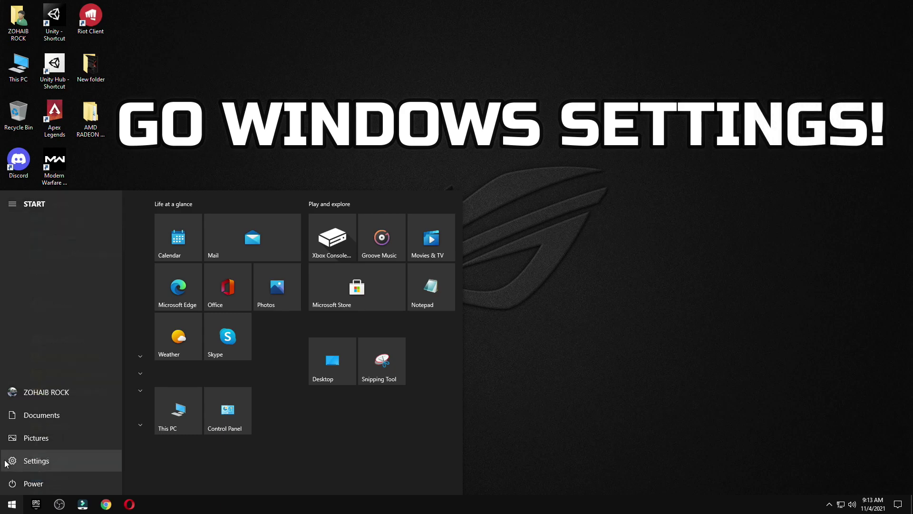
pyautogui.click(45, 464)
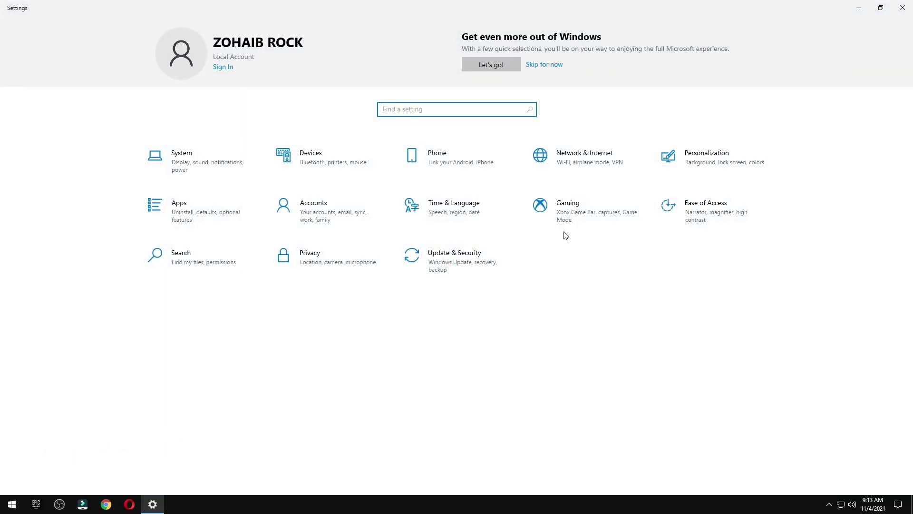
# Check the Xbox Game Bar and Game Mode settings in the Gaming category and open the related Graphics settings
pyautogui.click(587, 217)
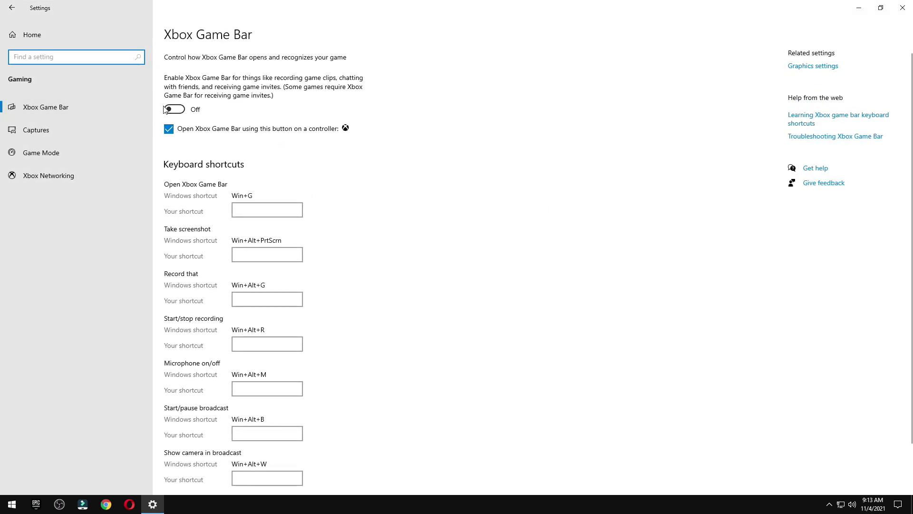
pyautogui.click(65, 156)
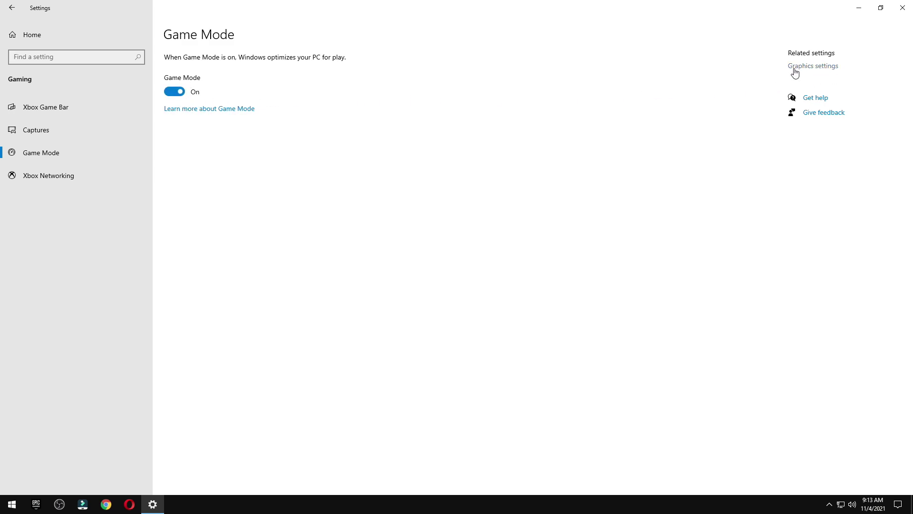
pyautogui.click(816, 67)
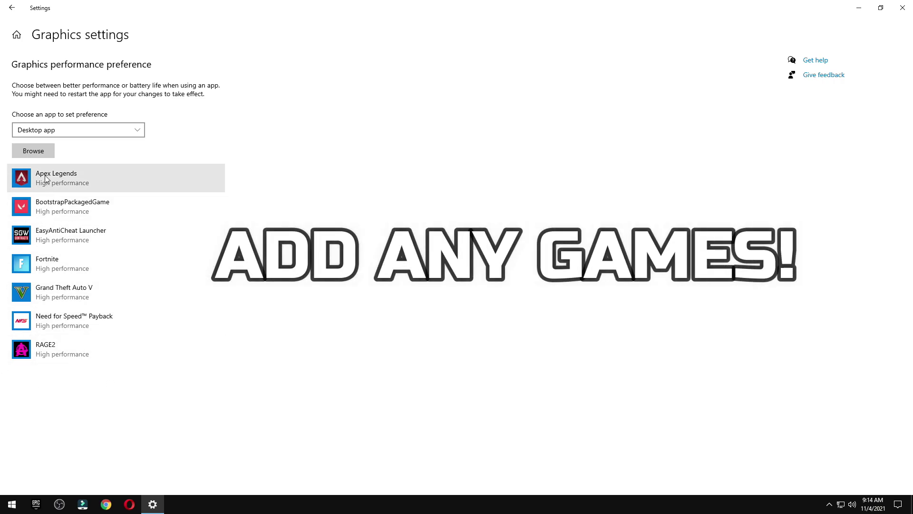
# Try to add the NeedForSpeedPayback application from the Need for Speed - Payback folder on drive D: to the graphics performance preference list
pyautogui.click(42, 155)
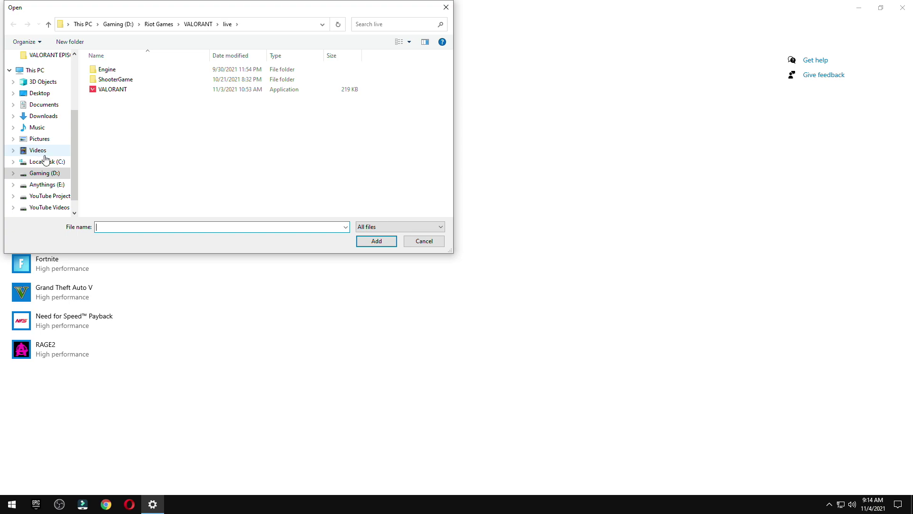
pyautogui.click(44, 174)
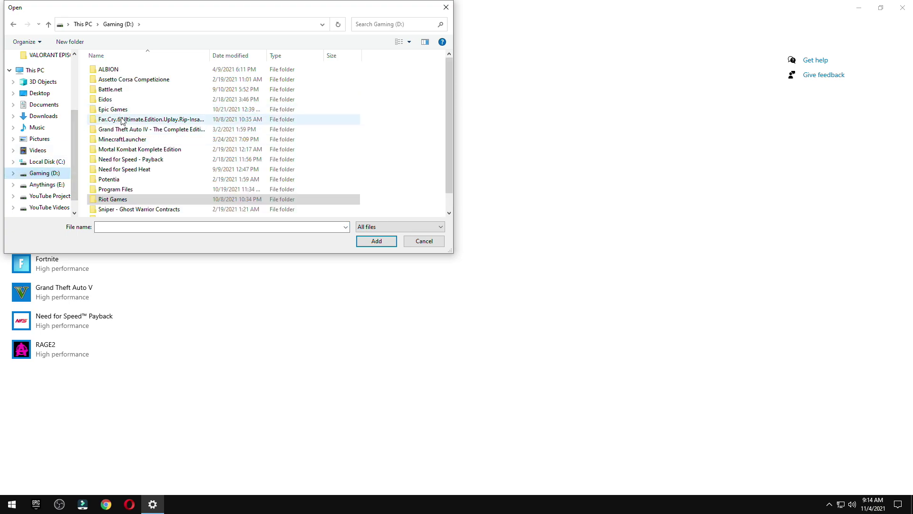
pyautogui.doubleClick(125, 160)
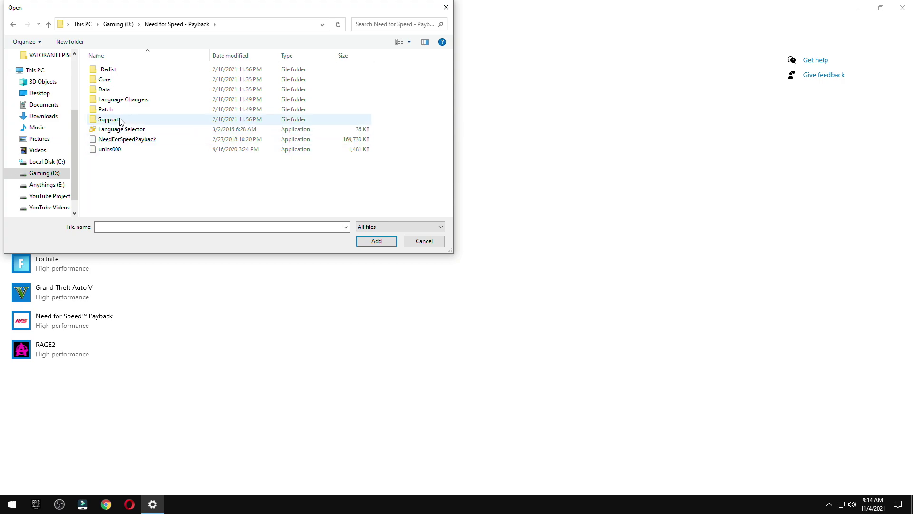
pyautogui.click(121, 139)
pyautogui.click(364, 241)
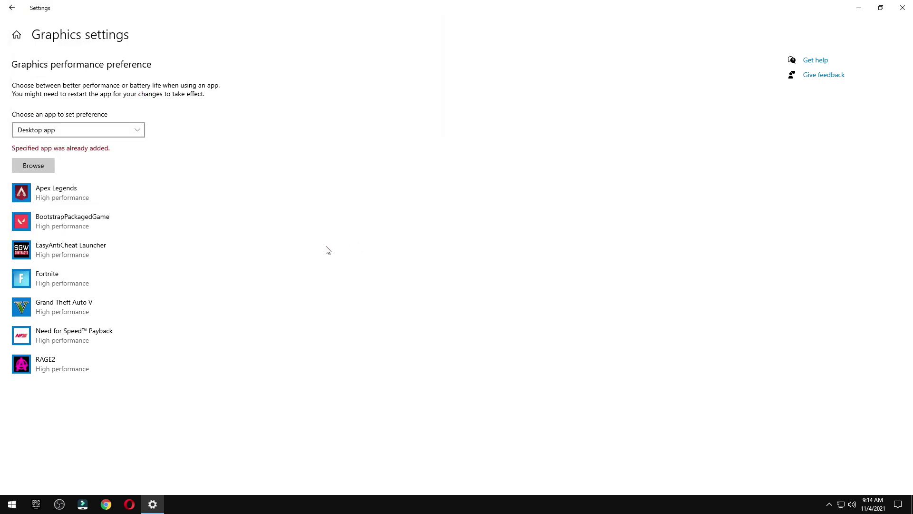
# Save High performance as the graphics preference for Need for Speed Payback and close Settings
pyautogui.click(83, 339)
pyautogui.click(153, 374)
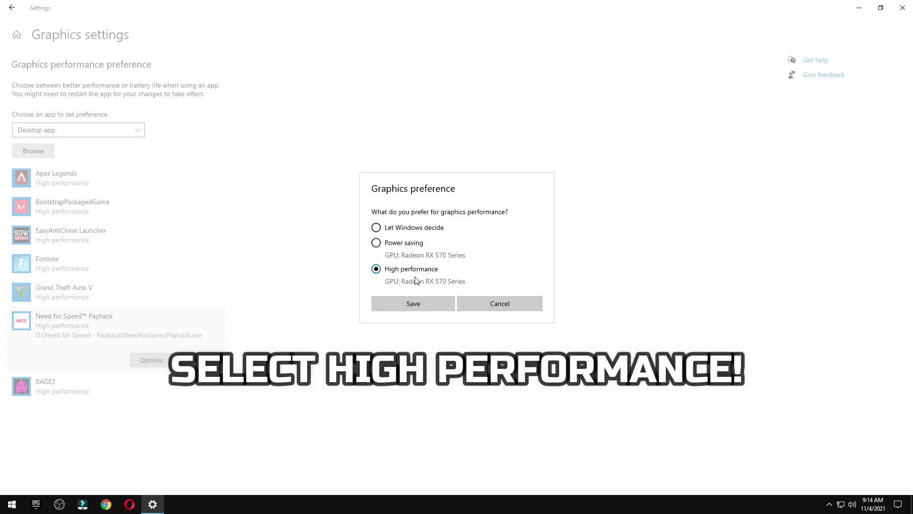
pyautogui.click(413, 303)
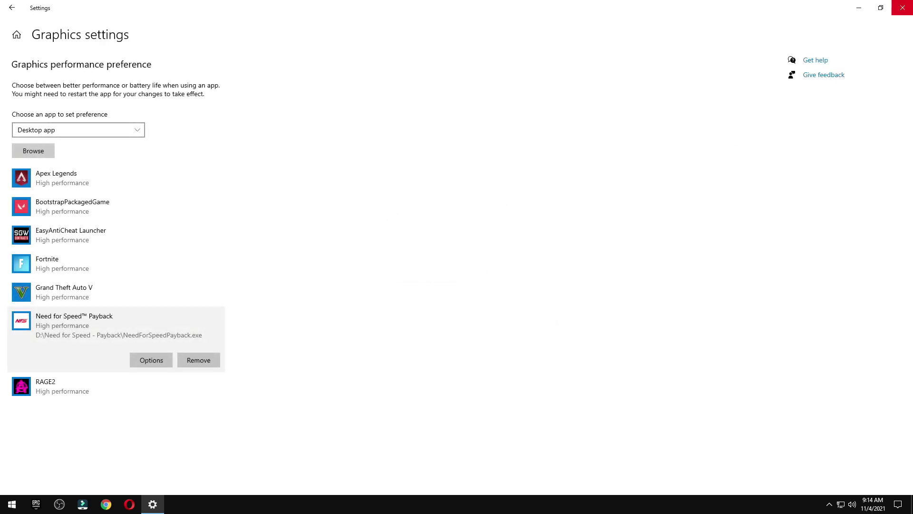
pyautogui.click(902, 8)
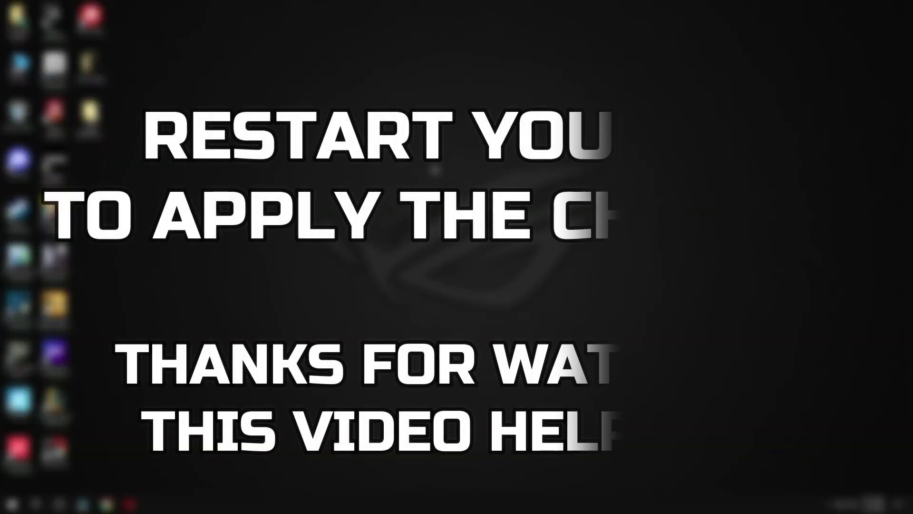